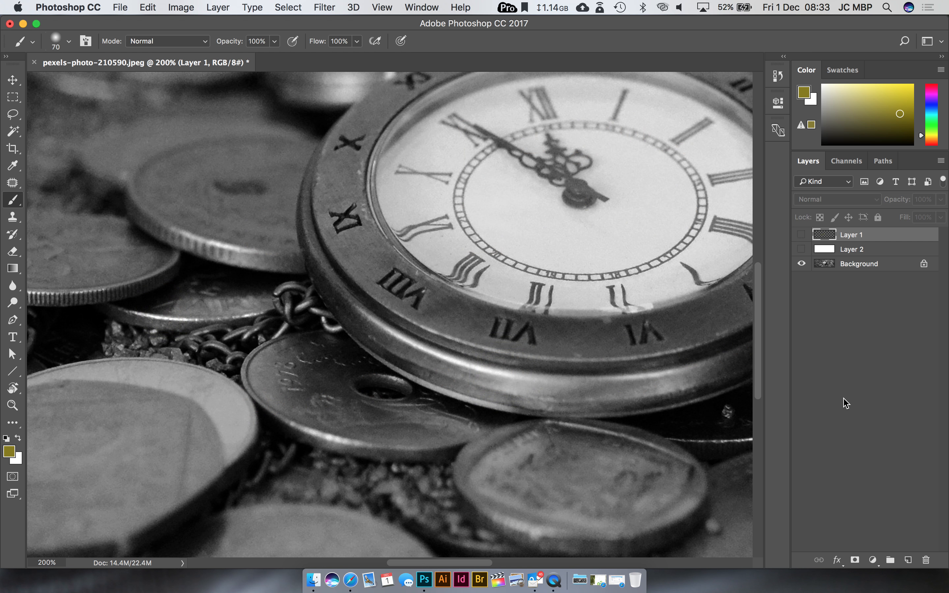
Step: Create a new layer and paint olive gold (867d13) along the lower part of the watch's bezel
left_click(908, 561)
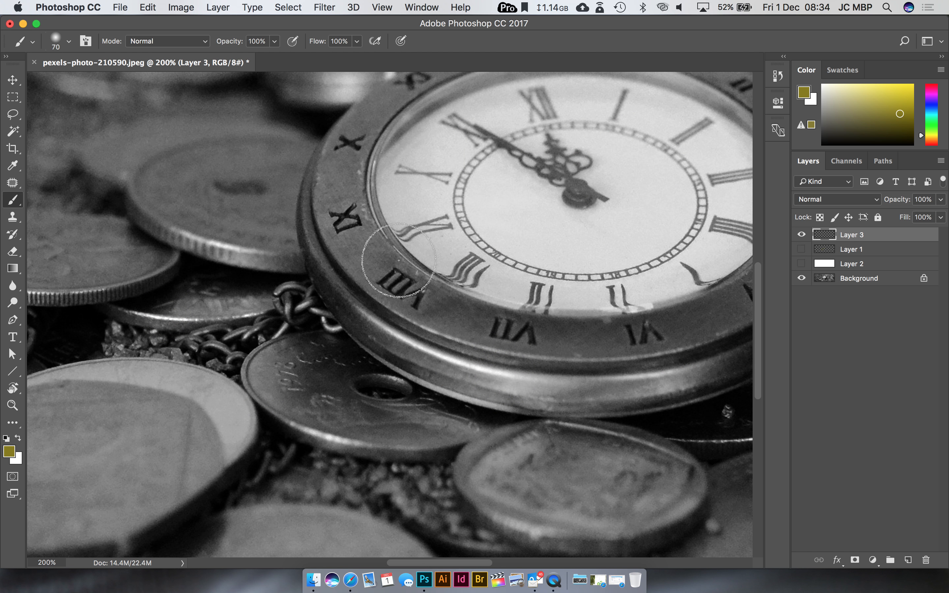
scroll(396, 260, "right", 5)
scroll(396, 260, "up", 2)
mouse_move(206, 257)
left_mouse_down()
mouse_move(269, 336)
mouse_move(363, 374)
mouse_move(472, 383)
mouse_move(313, 353)
mouse_move(224, 296)
mouse_move(324, 386)
mouse_move(472, 402)
mouse_move(550, 384)
mouse_move(325, 393)
mouse_move(401, 422)
mouse_move(608, 368)
mouse_move(472, 388)
mouse_move(515, 390)
mouse_move(444, 424)
mouse_move(600, 383)
mouse_move(660, 350)
left_mouse_up()
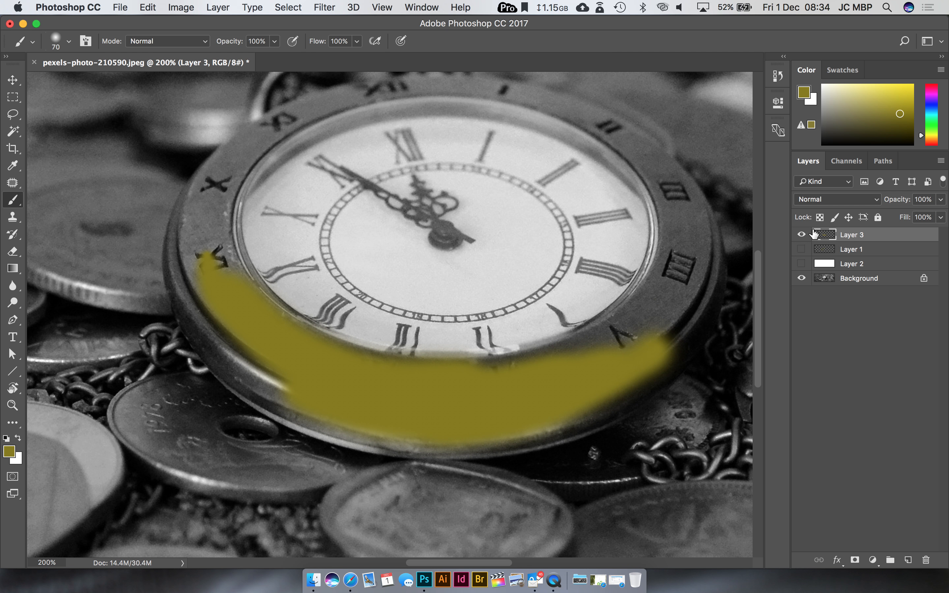
Step: Try the Darken and Multiply blend modes on the olive gold layer and settle on Color Burn
left_click(826, 200)
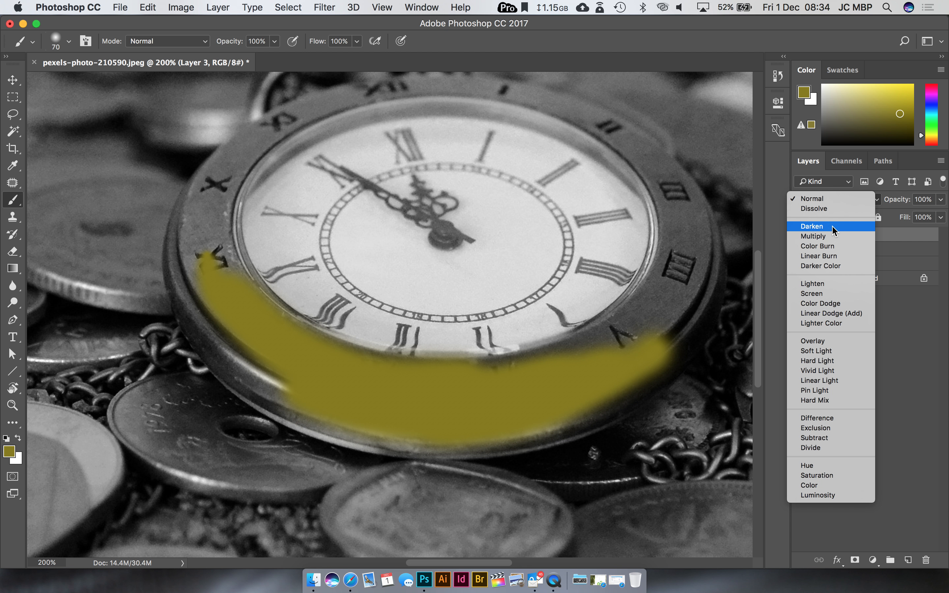
left_click(833, 226)
left_click(831, 200)
left_click(833, 210)
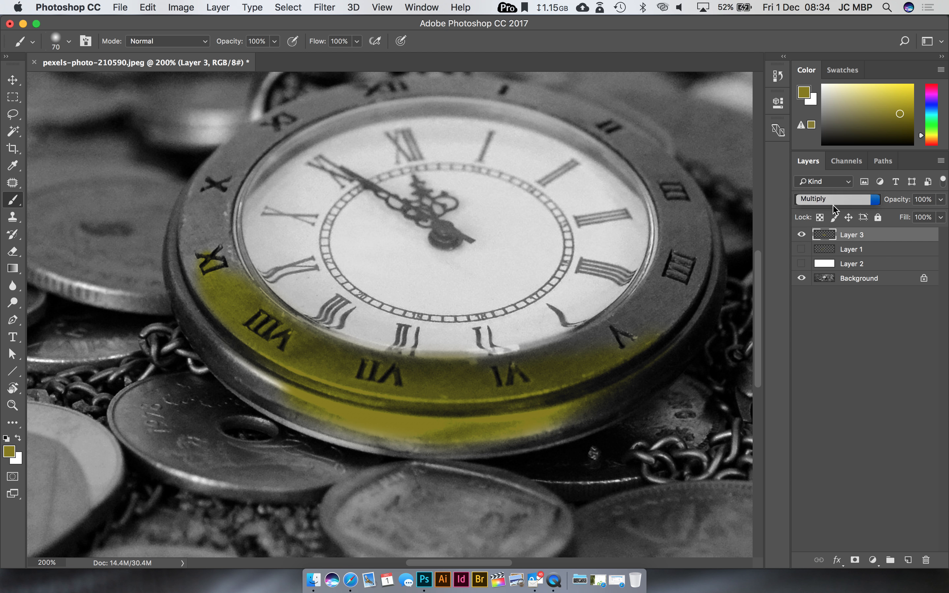
left_click(832, 200)
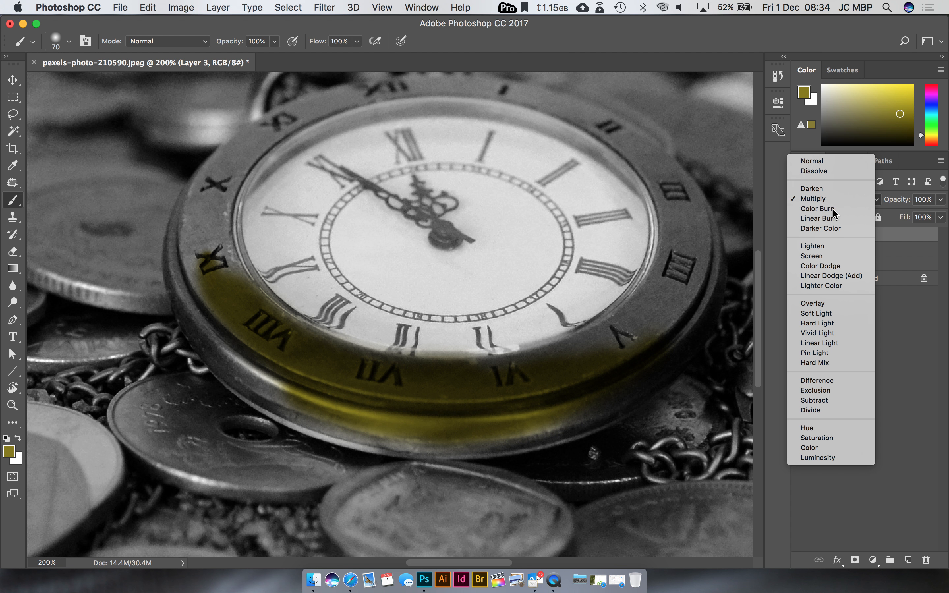
left_click(833, 210)
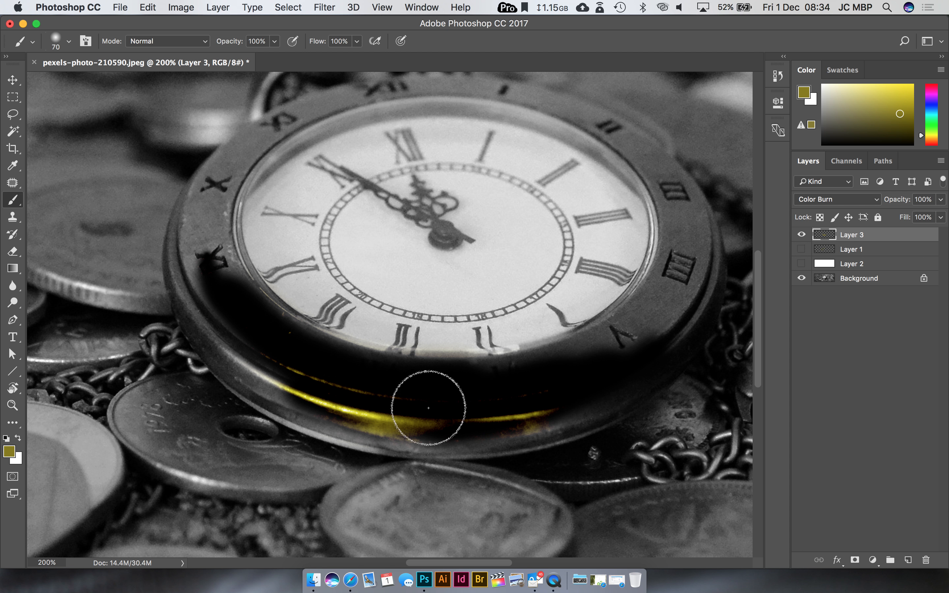
Step: Change the foreground colour to a dark golden brown and paint it around the watch's bezel
left_click(9, 452)
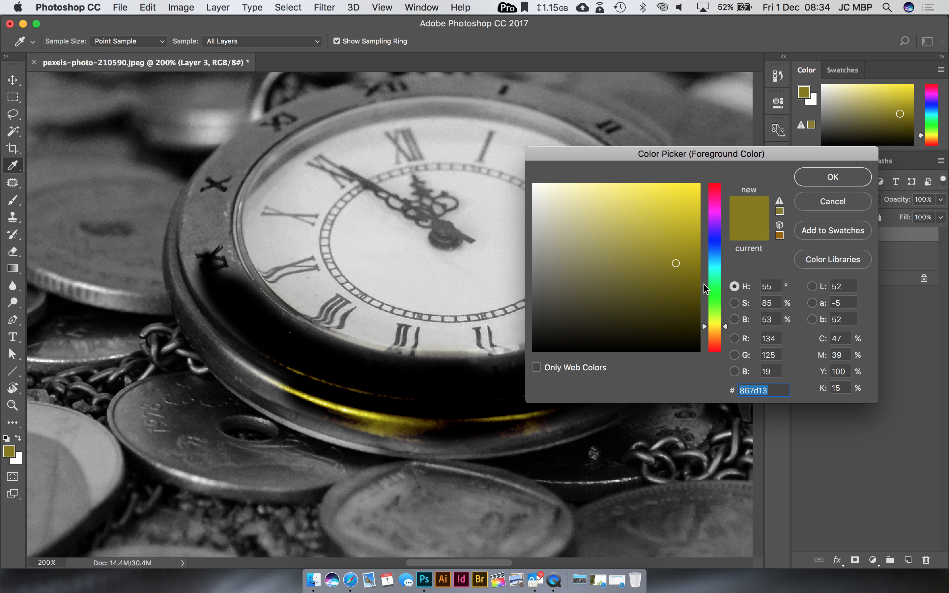
left_click_drag(676, 263, 686, 286)
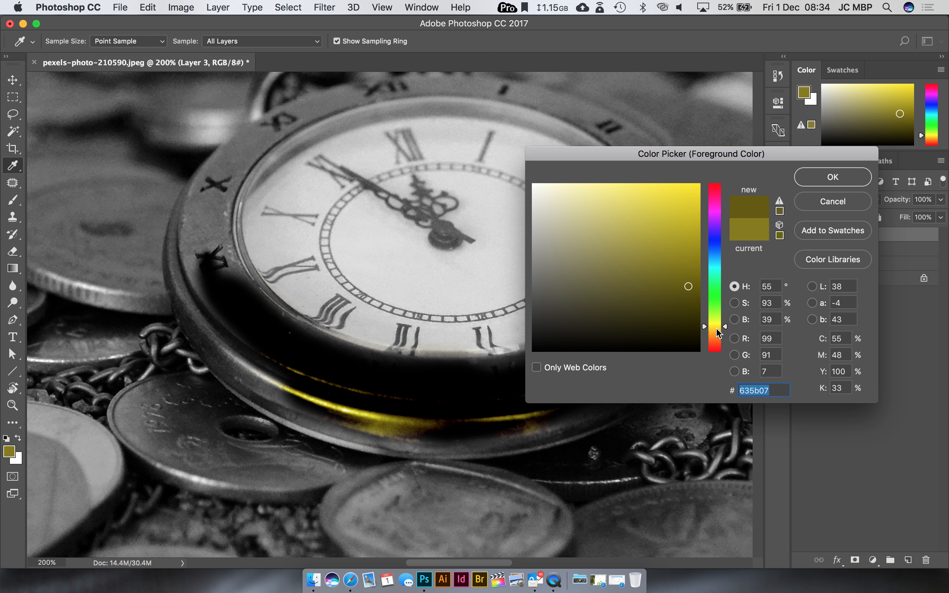
left_click_drag(719, 328, 719, 331)
left_click(815, 182)
mouse_move(551, 365)
left_mouse_down()
mouse_move(576, 376)
mouse_move(354, 410)
mouse_move(504, 395)
mouse_move(327, 386)
mouse_move(219, 300)
mouse_move(386, 414)
mouse_move(494, 424)
mouse_move(410, 427)
mouse_move(648, 348)
mouse_move(599, 362)
mouse_move(664, 322)
mouse_move(471, 433)
mouse_move(364, 416)
mouse_move(266, 361)
mouse_move(224, 297)
mouse_move(213, 239)
mouse_move(220, 190)
mouse_move(200, 231)
mouse_move(213, 332)
mouse_move(234, 172)
mouse_move(308, 115)
mouse_move(276, 133)
mouse_move(233, 184)
mouse_move(330, 101)
mouse_move(323, 107)
mouse_move(423, 91)
mouse_move(537, 96)
mouse_move(584, 119)
mouse_move(660, 178)
mouse_move(683, 221)
mouse_move(693, 277)
mouse_move(644, 356)
mouse_move(685, 250)
mouse_move(672, 243)
mouse_move(622, 323)
mouse_move(514, 375)
mouse_move(690, 248)
mouse_move(679, 213)
mouse_move(690, 301)
mouse_move(595, 397)
mouse_move(481, 436)
mouse_move(346, 416)
mouse_move(266, 372)
mouse_move(211, 312)
mouse_move(193, 242)
mouse_move(216, 184)
left_mouse_up()
Step: Lower the bezel colour layer's opacity to 53%
left_click(940, 200)
left_click_drag(936, 218, 912, 220)
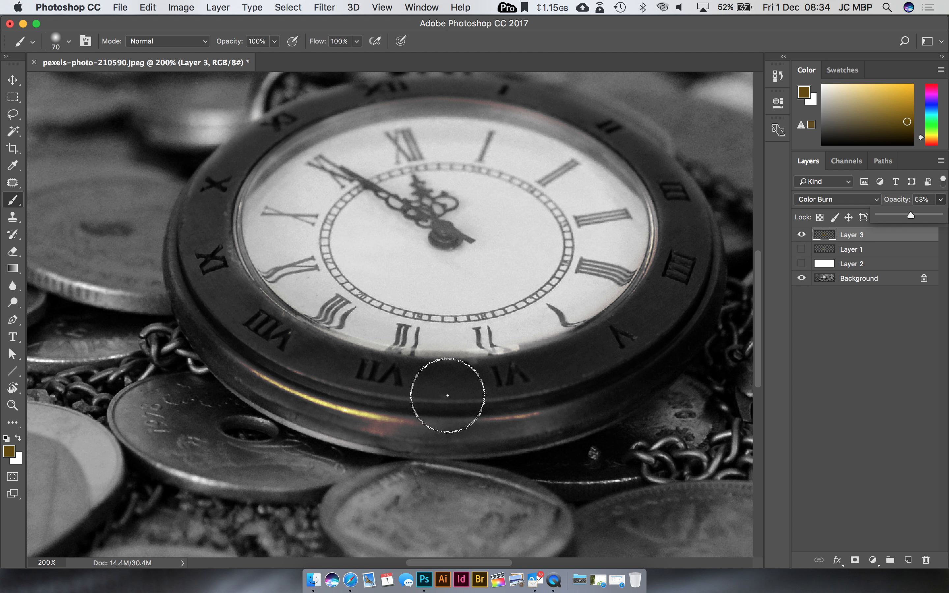
left_click(367, 403)
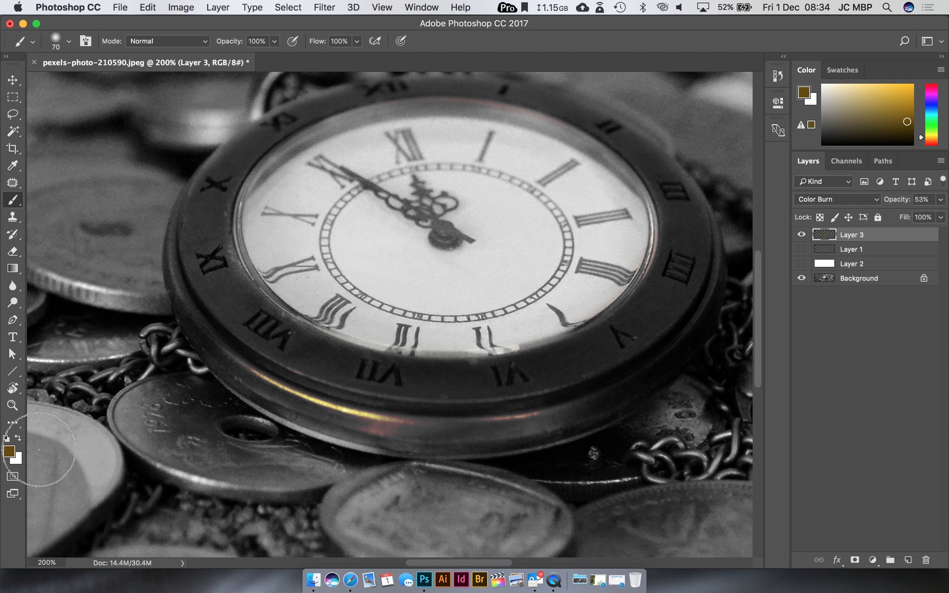
Step: Set the foreground colour to 795f0e and paint over the lower part of the watch's bezel
left_click(10, 451)
left_click(680, 272)
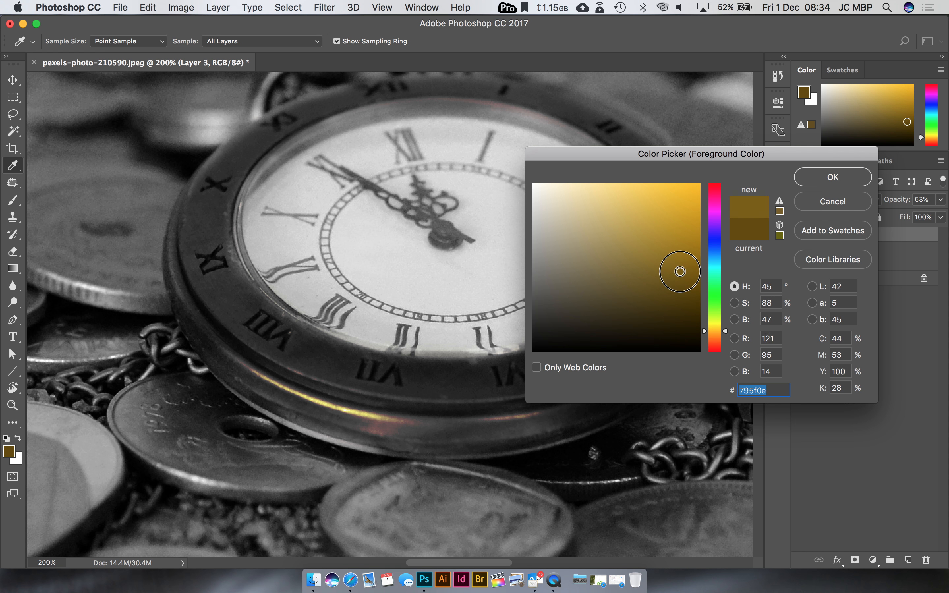
left_click(833, 179)
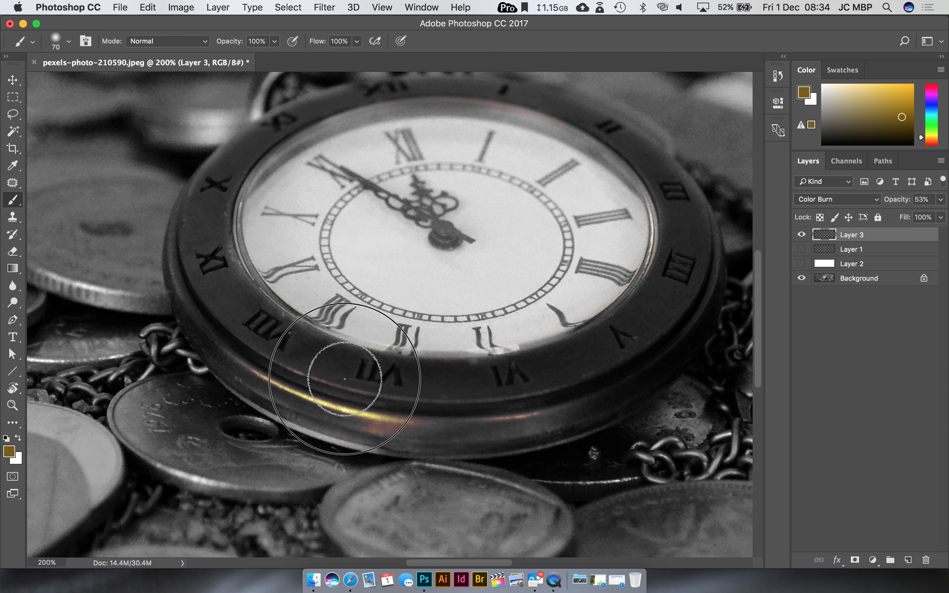
mouse_move(260, 333)
left_mouse_down()
mouse_move(190, 223)
mouse_move(212, 322)
mouse_move(413, 402)
mouse_move(653, 306)
left_mouse_up()
Step: Try the Linear Burn and Darker Color blend modes on the bezel layer and return to Color Burn
left_click(826, 201)
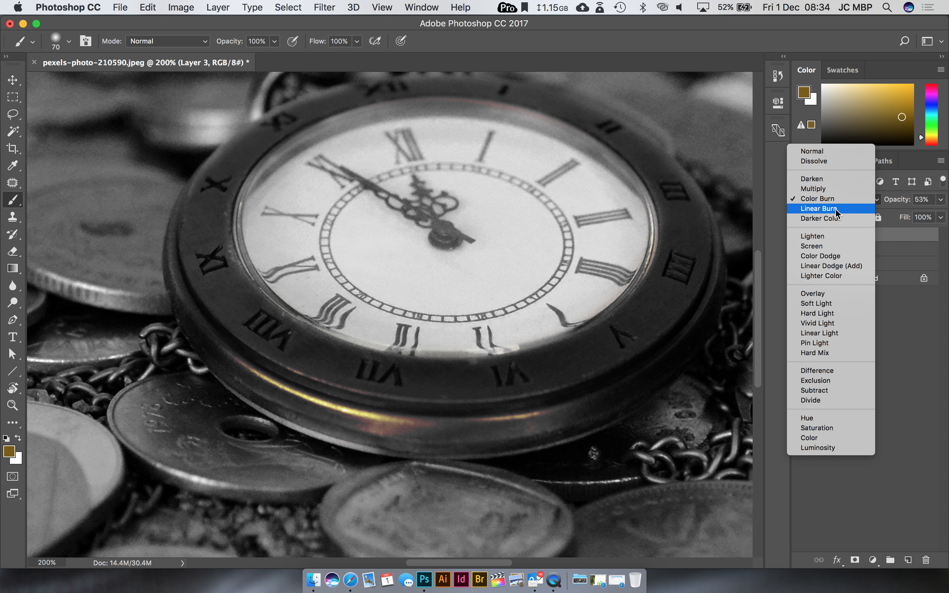
left_click(836, 210)
left_click(834, 200)
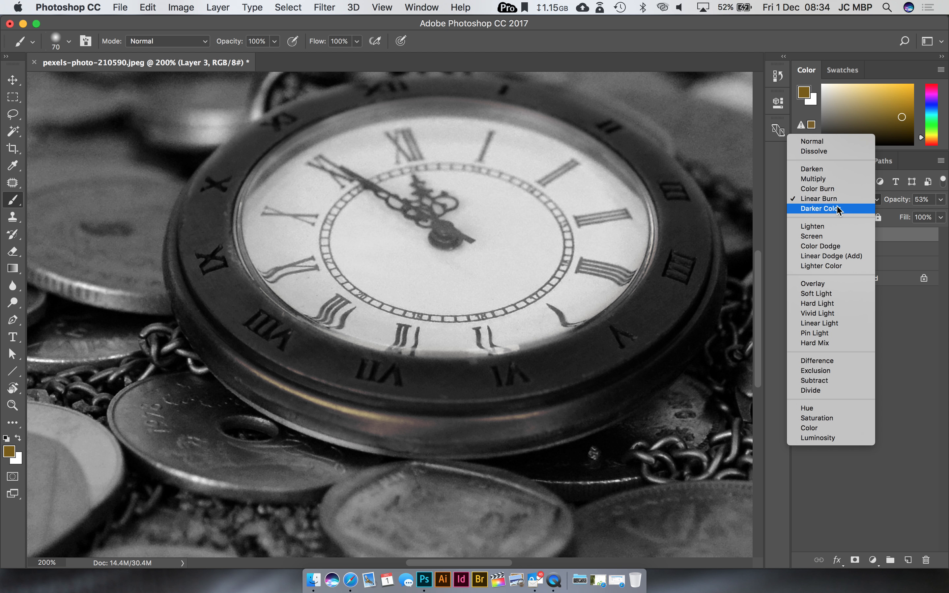
left_click(838, 210)
left_click(838, 201)
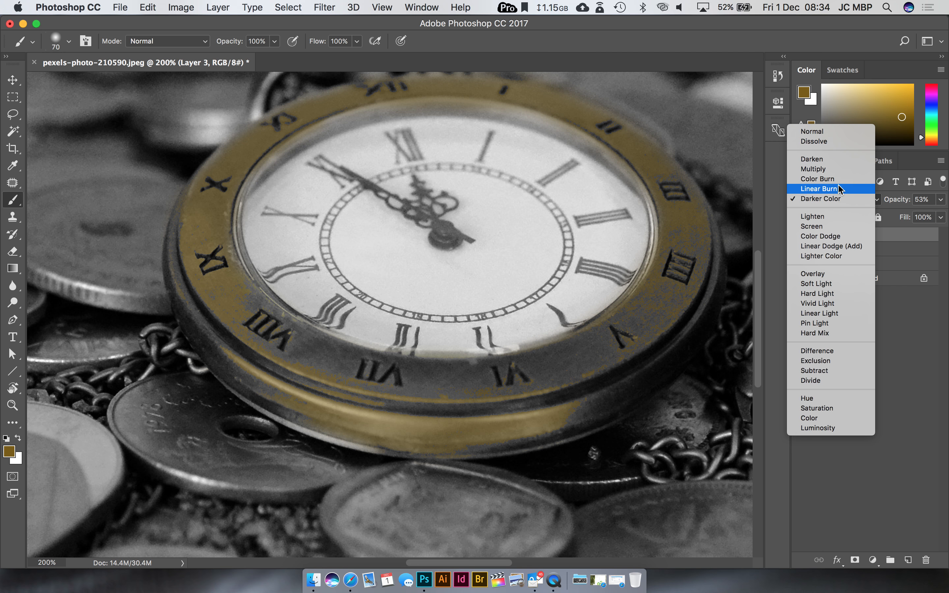
left_click(820, 179)
Step: Raise the bezel layer's opacity to 71% and repaint the watch's bezel with the lighter gold b99014
left_click(941, 200)
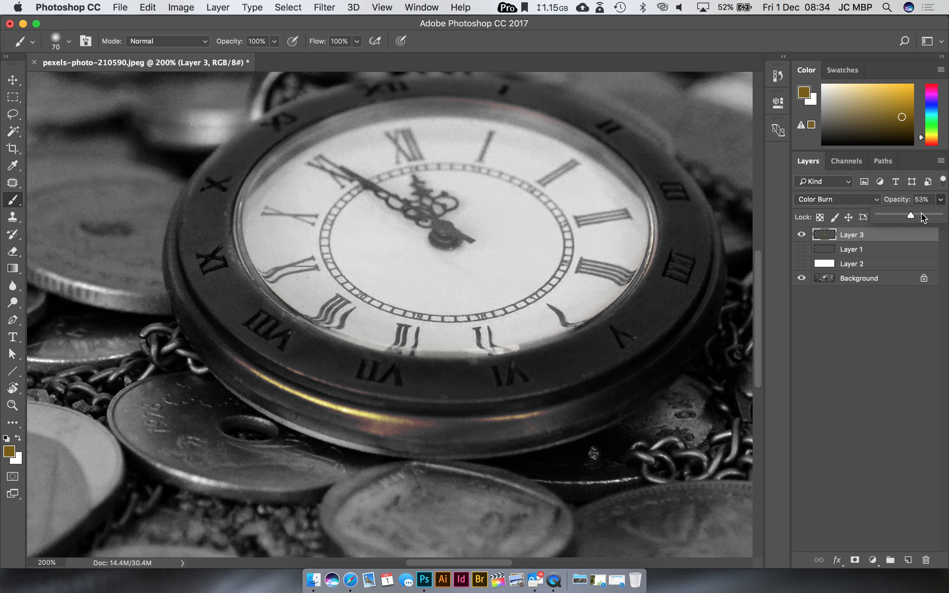
mouse_move(387, 400)
left_mouse_down()
mouse_move(265, 358)
mouse_move(367, 424)
mouse_move(288, 398)
left_mouse_up()
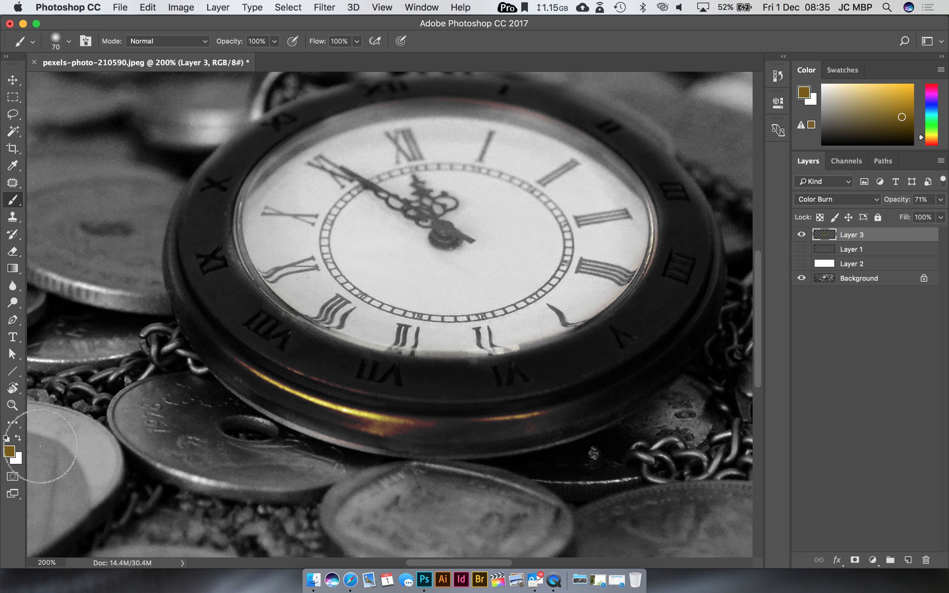
left_click(10, 452)
left_click(682, 230)
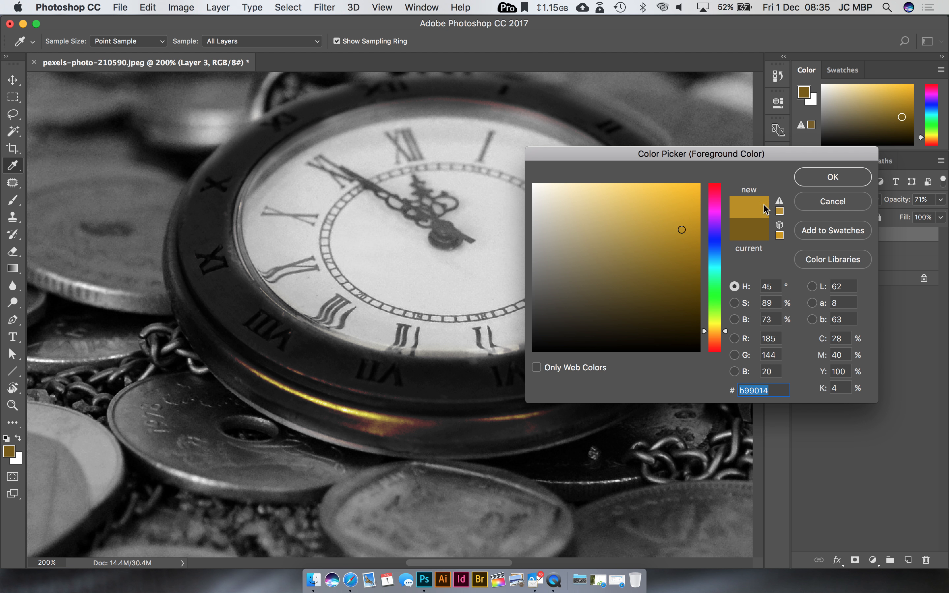
left_click(834, 180)
key("b")
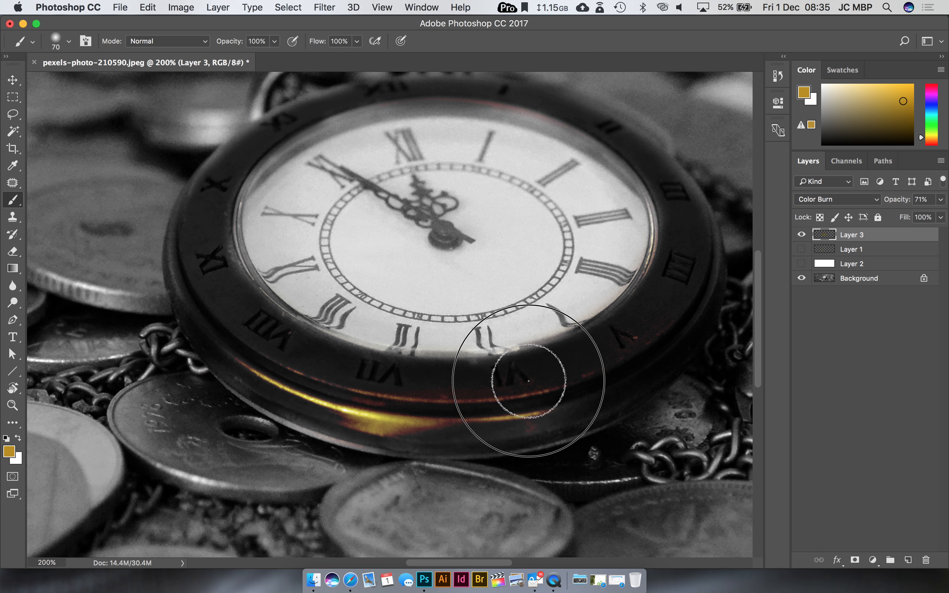
mouse_move(644, 319)
left_mouse_down()
mouse_move(324, 358)
mouse_move(233, 320)
mouse_move(199, 241)
mouse_move(229, 310)
mouse_move(226, 261)
mouse_move(236, 282)
mouse_move(218, 212)
mouse_move(200, 285)
mouse_move(247, 356)
mouse_move(363, 429)
mouse_move(520, 434)
mouse_move(584, 406)
mouse_move(545, 418)
mouse_move(524, 414)
mouse_move(643, 305)
mouse_move(644, 321)
mouse_move(687, 258)
mouse_move(669, 305)
left_mouse_up()
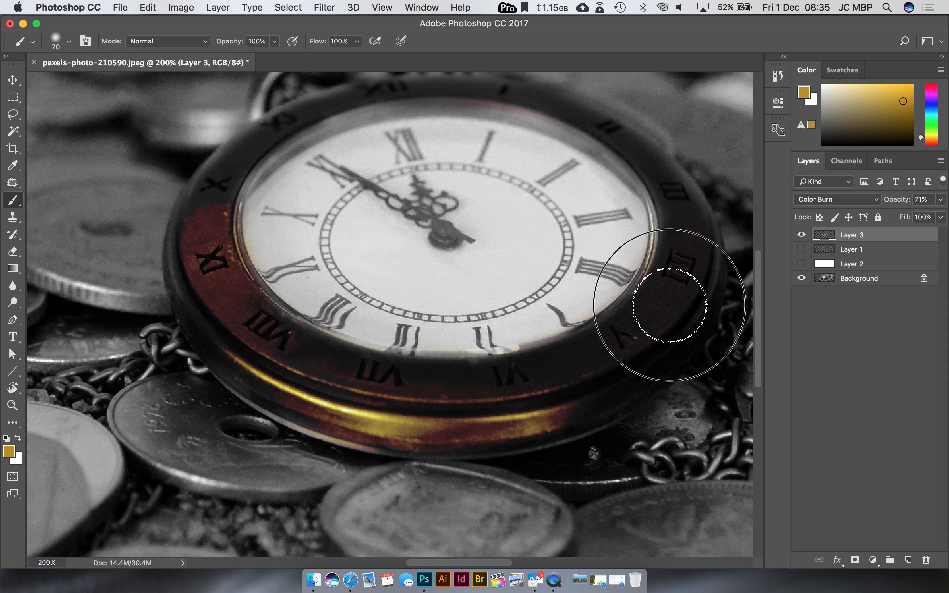
mouse_move(690, 208)
left_mouse_down()
mouse_move(663, 164)
mouse_move(614, 132)
mouse_move(502, 91)
mouse_move(430, 86)
mouse_move(238, 170)
mouse_move(208, 261)
mouse_move(254, 169)
mouse_move(238, 178)
mouse_move(455, 102)
mouse_move(609, 131)
mouse_move(683, 250)
mouse_move(548, 415)
mouse_move(307, 379)
mouse_move(188, 268)
mouse_move(237, 161)
mouse_move(373, 98)
left_mouse_up()
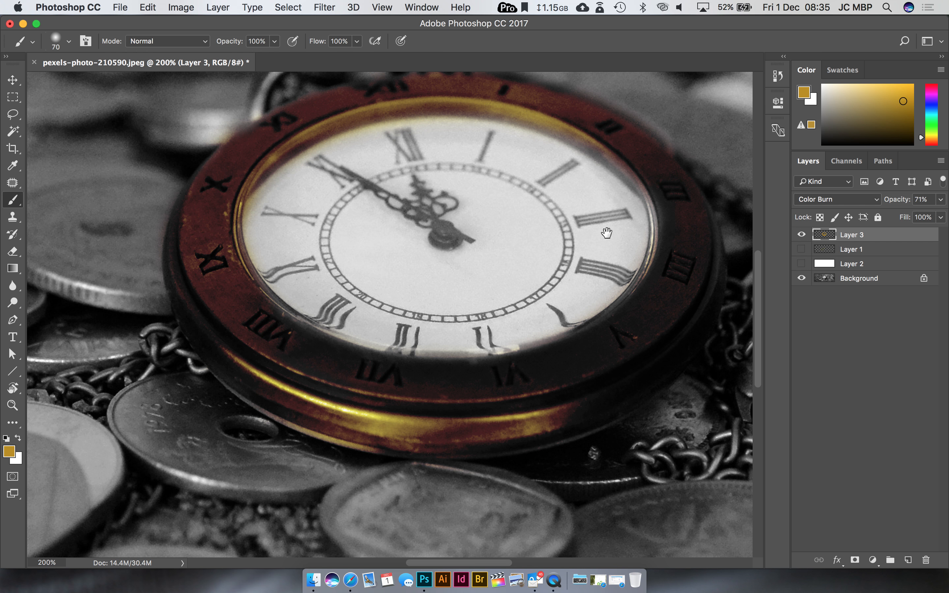
Step: Paint a test stroke of gold across the watch's dial and erase it
left_click_drag(607, 233, 560, 316)
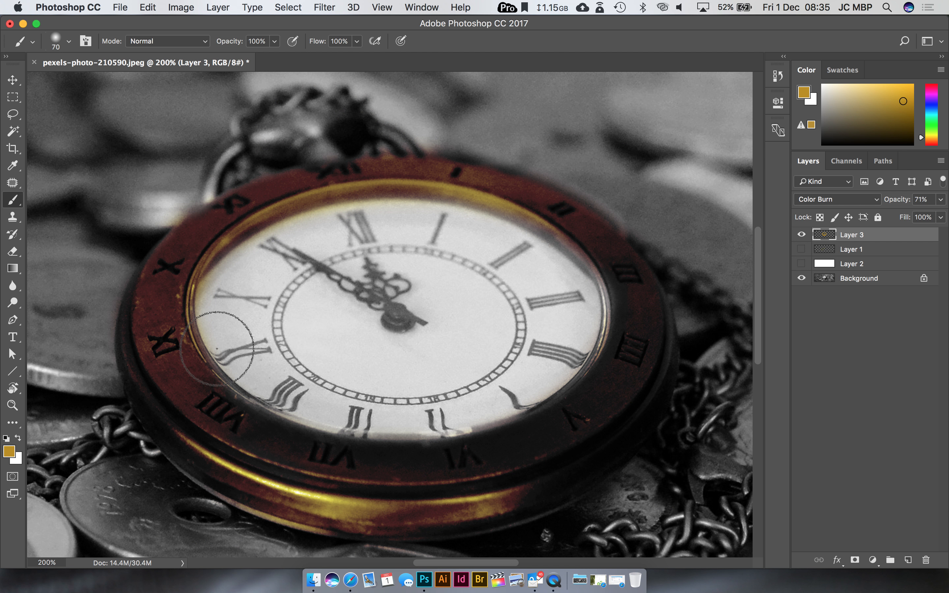
left_click_drag(217, 348, 392, 287)
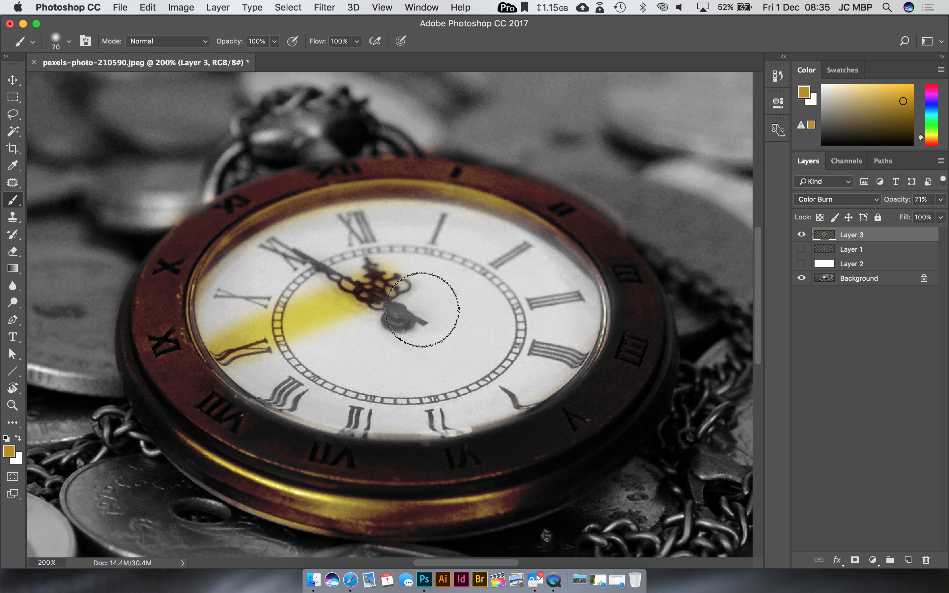
left_click(13, 252)
mouse_move(392, 283)
left_mouse_down()
mouse_move(365, 275)
mouse_move(321, 324)
mouse_move(303, 301)
mouse_move(230, 322)
mouse_move(260, 357)
mouse_move(236, 353)
left_mouse_up()
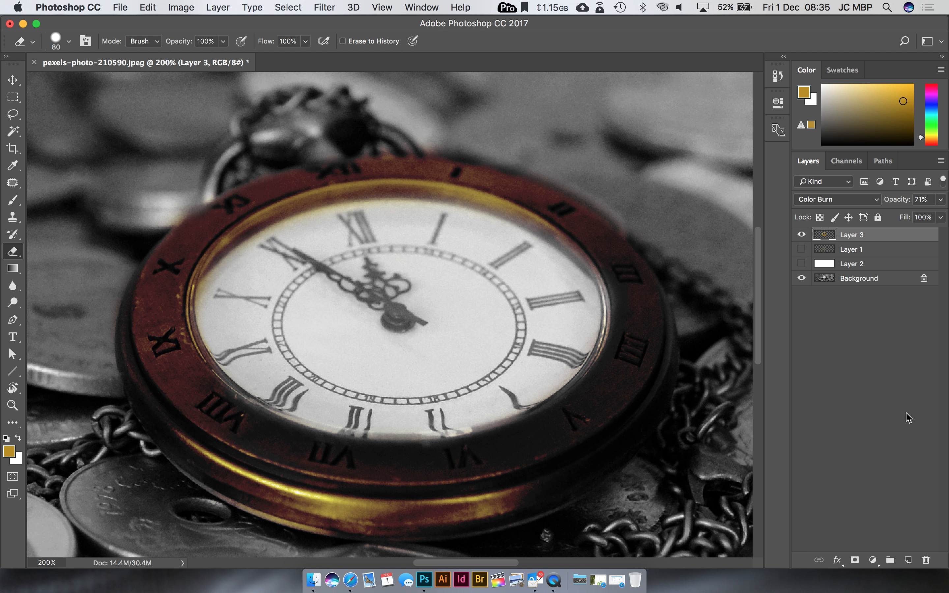
Step: Create a new layer and paint the whole watch dial with a light sky blue
left_click(908, 560)
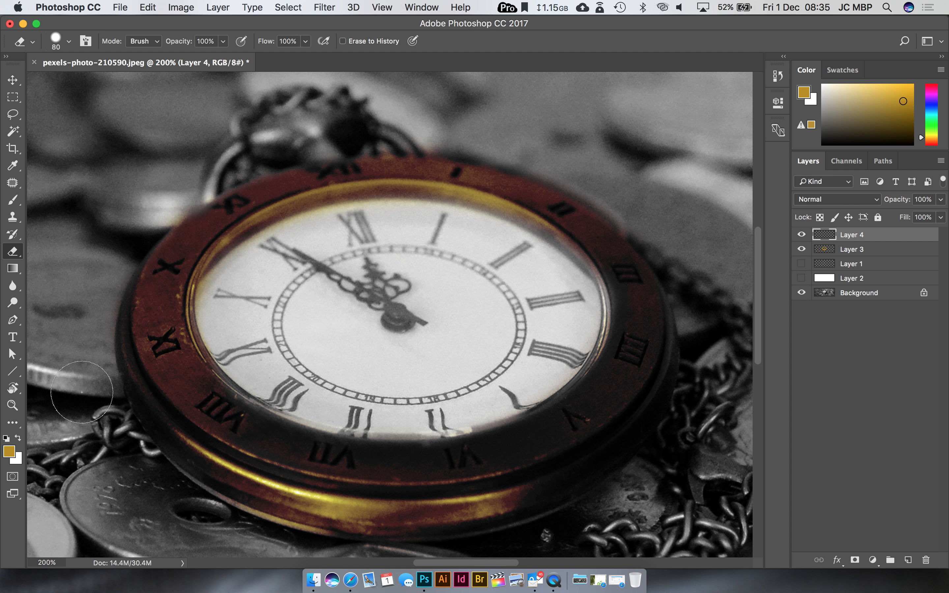
left_click(12, 451)
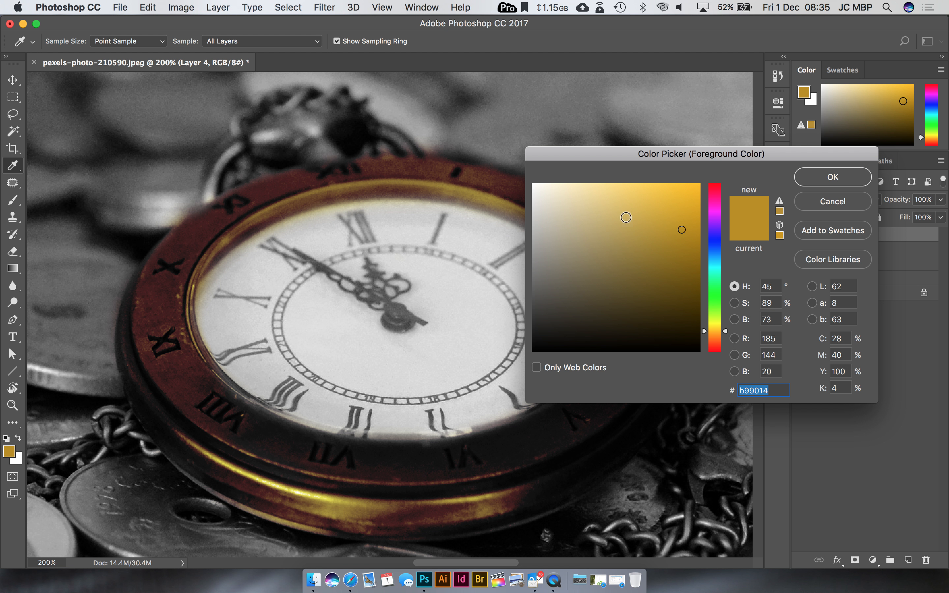
left_click_drag(723, 266, 722, 257)
left_click_drag(682, 229, 616, 179)
left_click(827, 176)
key("e")
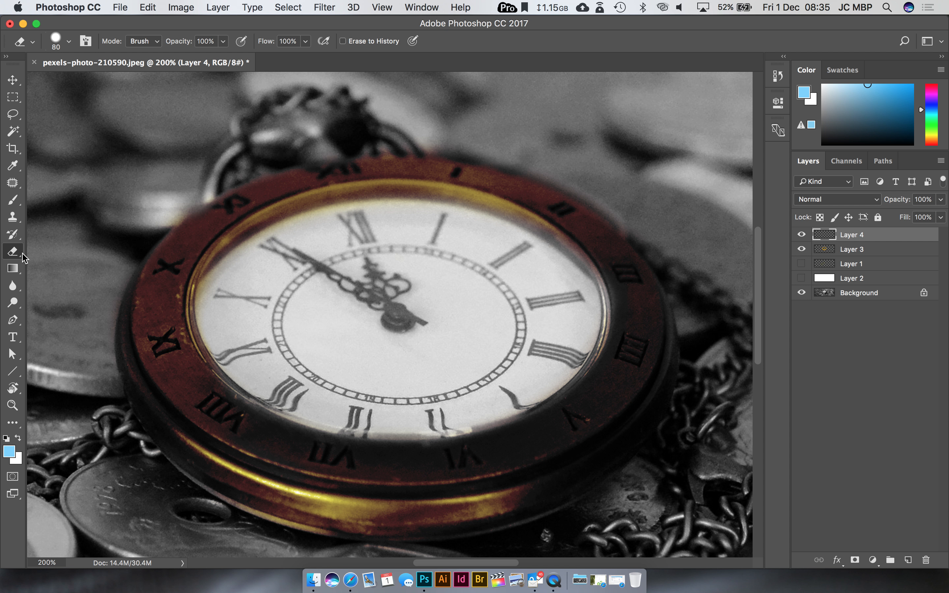
left_click(13, 201)
mouse_move(243, 274)
left_mouse_down()
mouse_move(456, 340)
mouse_move(364, 299)
mouse_move(439, 227)
mouse_move(275, 233)
mouse_move(233, 339)
mouse_move(510, 380)
mouse_move(423, 249)
mouse_move(314, 360)
mouse_move(560, 318)
mouse_move(266, 376)
mouse_move(539, 305)
mouse_move(492, 382)
mouse_move(551, 347)
left_mouse_up()
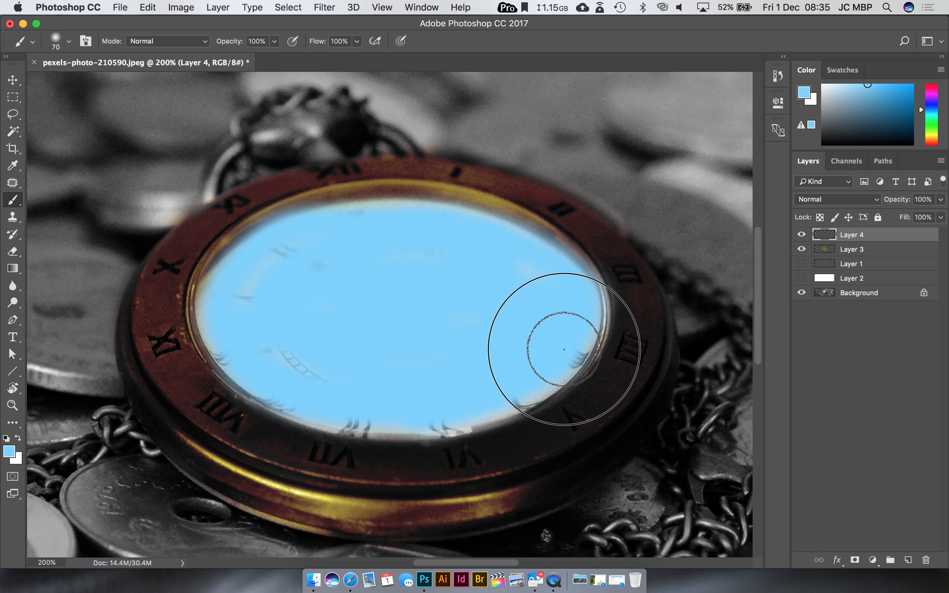
Step: Try the Darken, Multiply and Linear Burn blend modes on the blue dial layer and settle on Color Burn
left_click(851, 201)
left_click(844, 227)
left_click(844, 200)
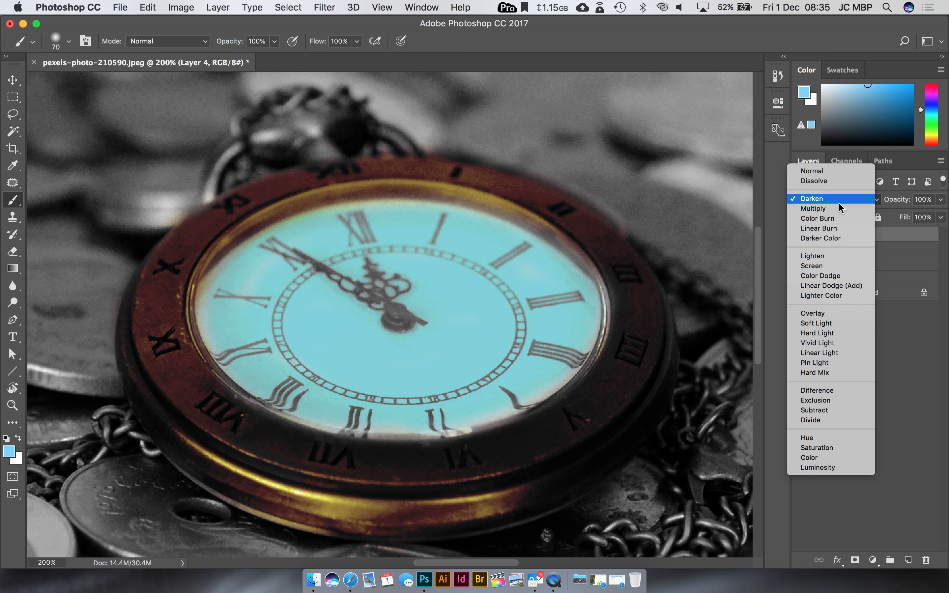
left_click(844, 206)
left_click(842, 201)
left_click(843, 209)
left_click(842, 200)
left_click(842, 210)
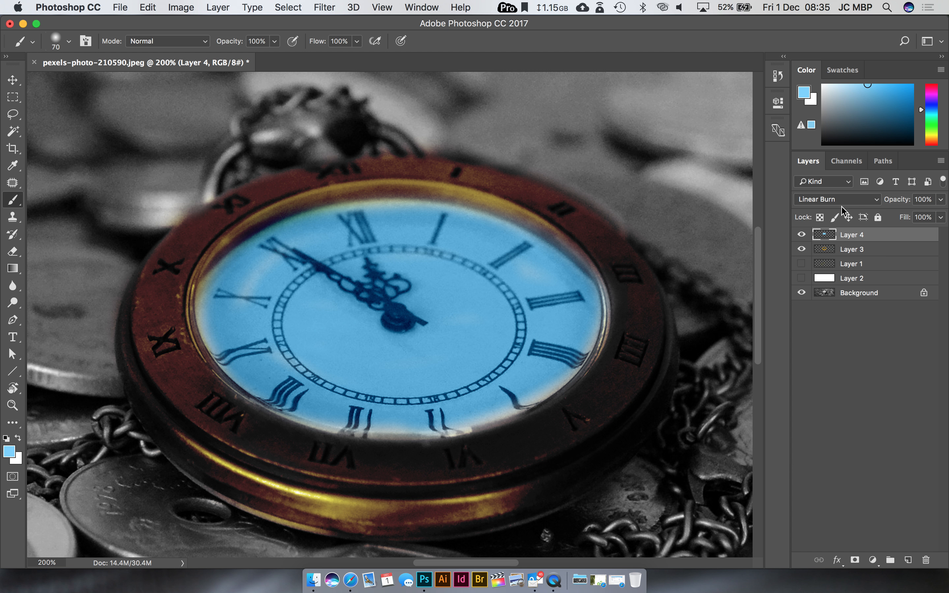
left_click(842, 200)
left_click(842, 190)
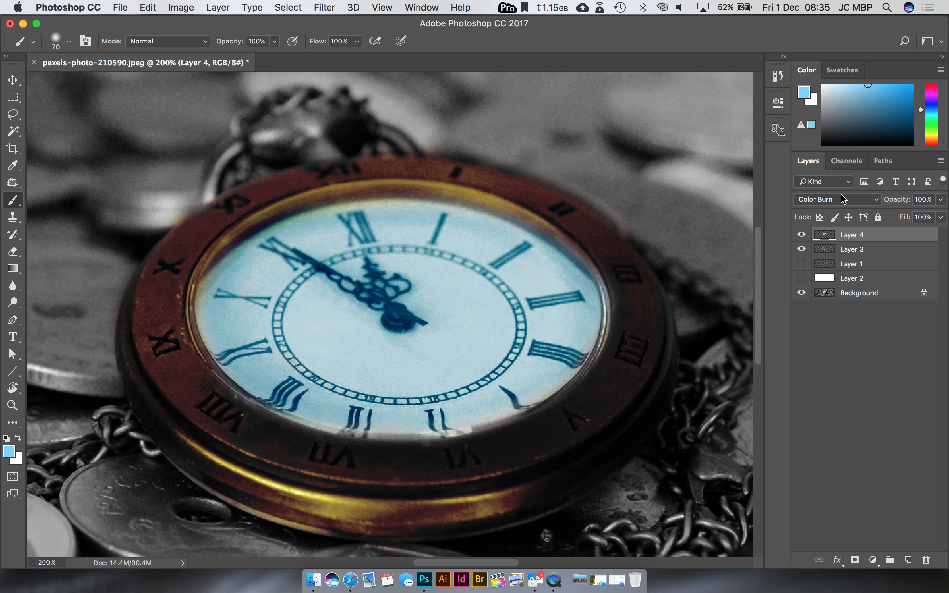
Step: Lower the blue dial layer's opacity to 53% and check the whole image
left_click(941, 200)
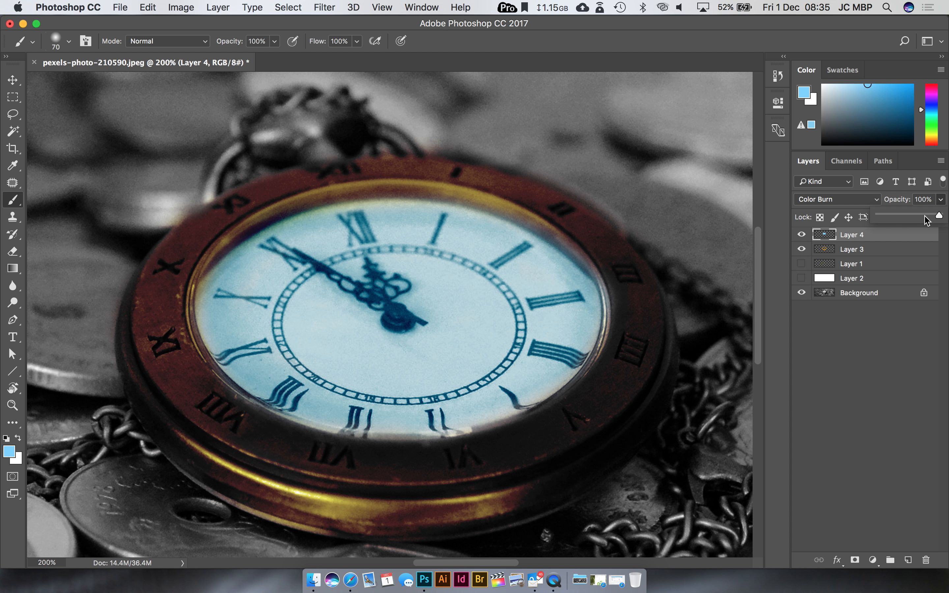
left_click_drag(920, 216, 917, 219)
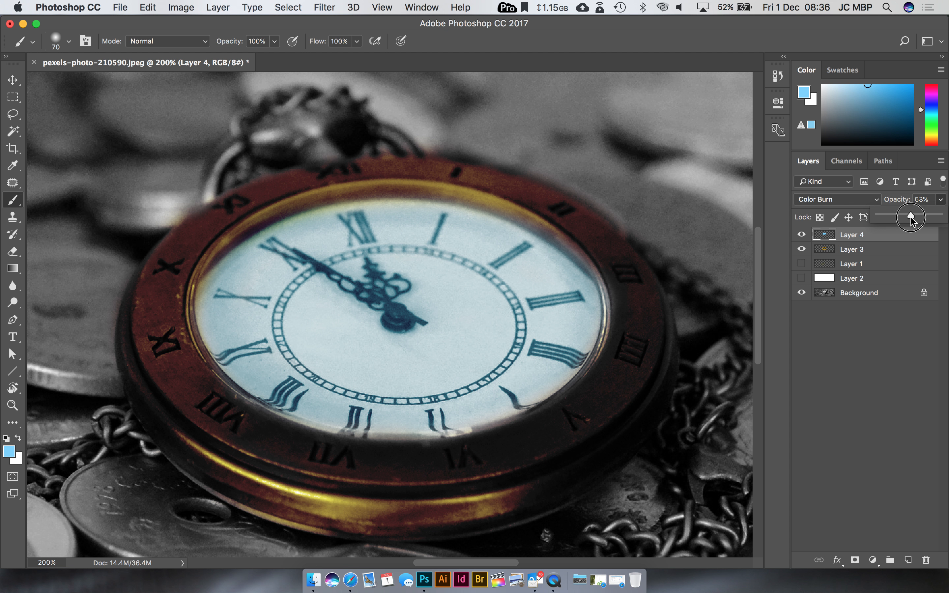
key("super+minus")
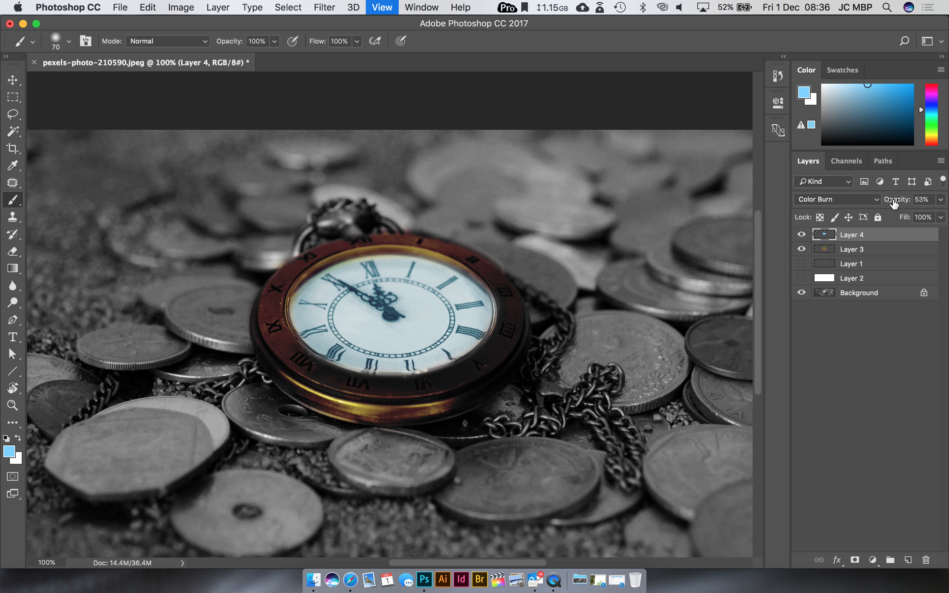
key("super+minus")
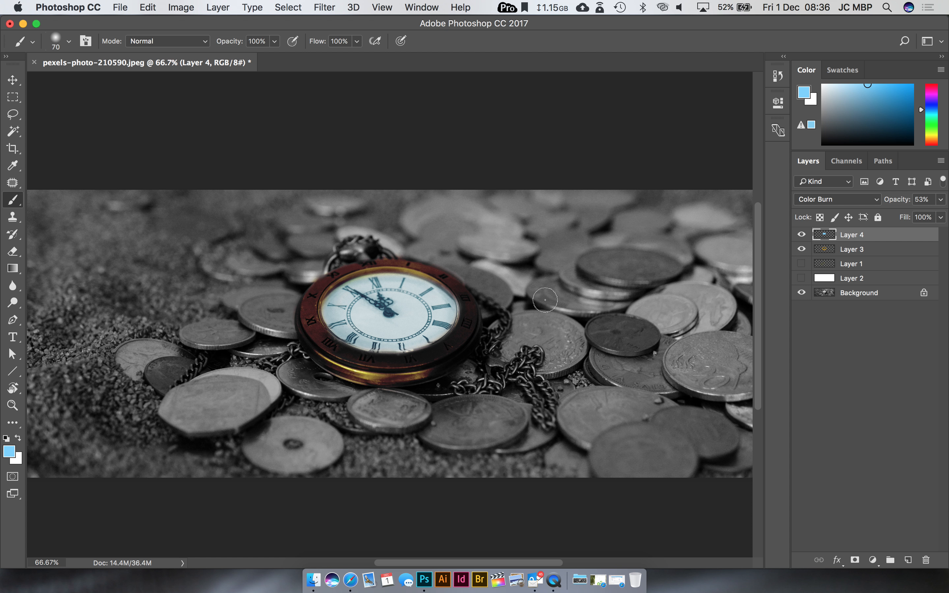
Step: Hide the watch's colour layers for comparison, and open the full-size grayscale human eye photo from the image results in Safari
left_click(802, 235)
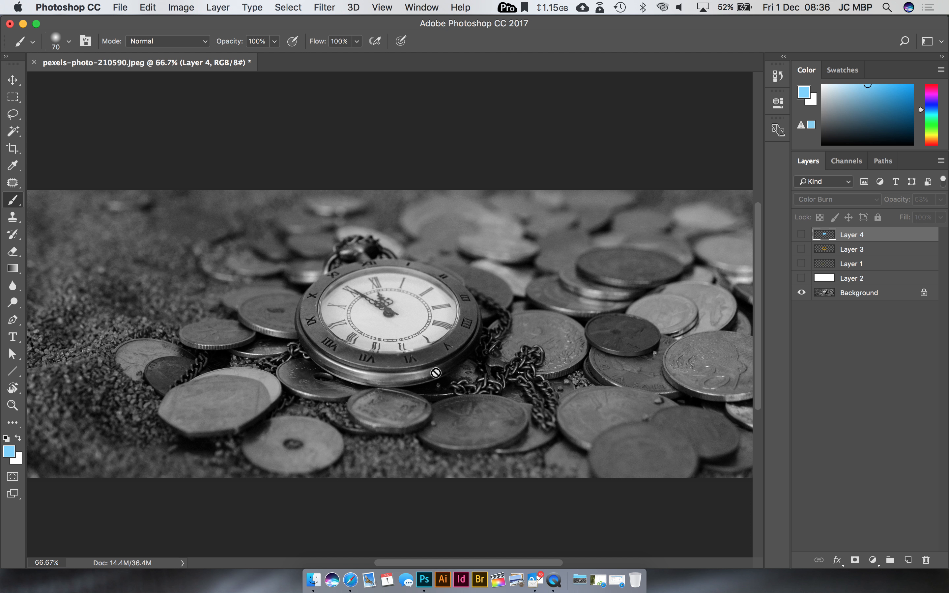
left_click(351, 579)
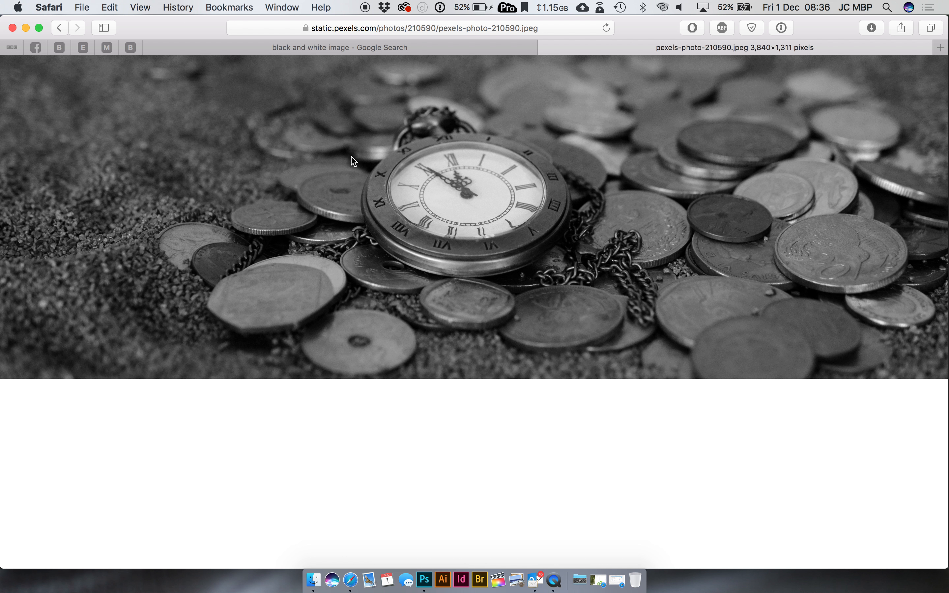
left_click(345, 50)
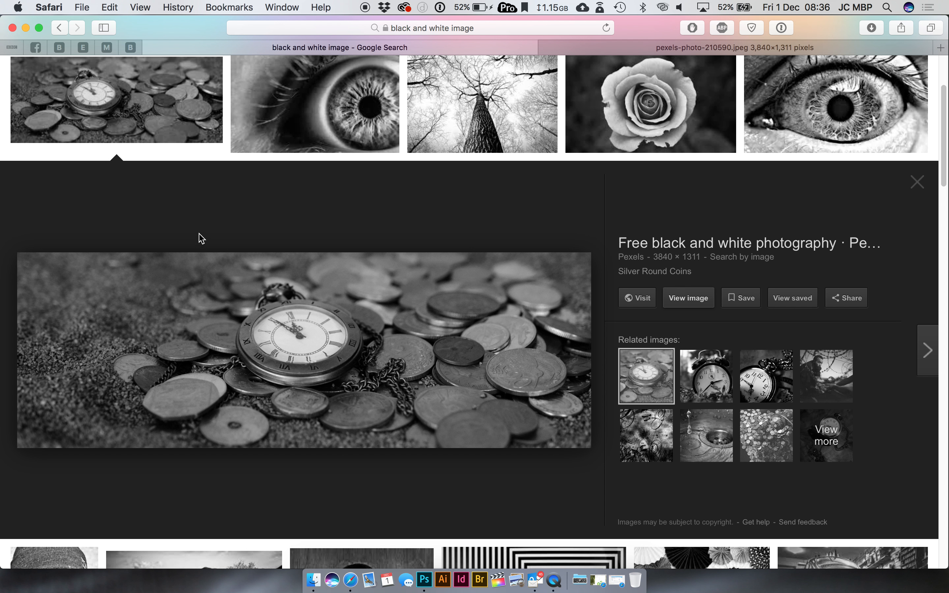
left_click(306, 128)
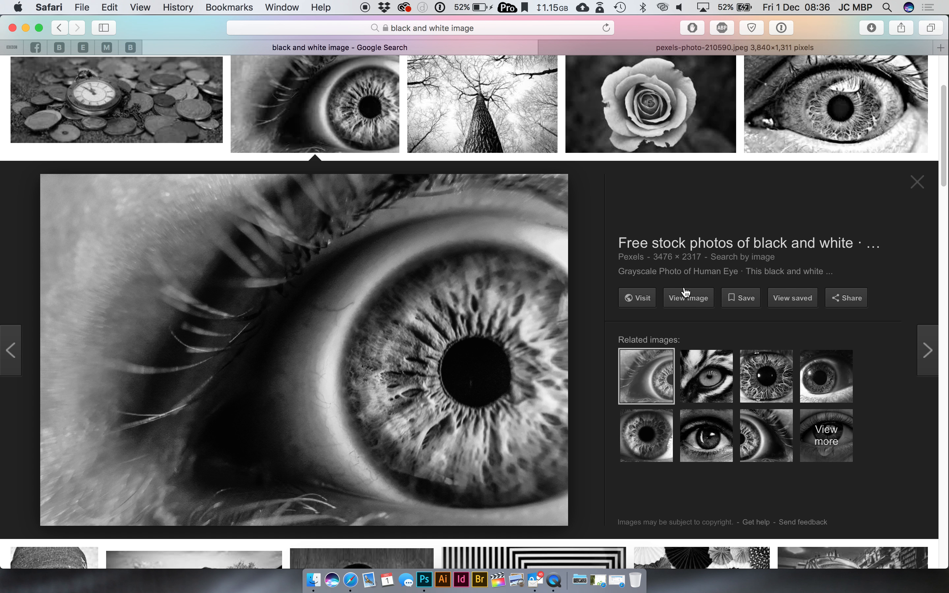
left_click(688, 298)
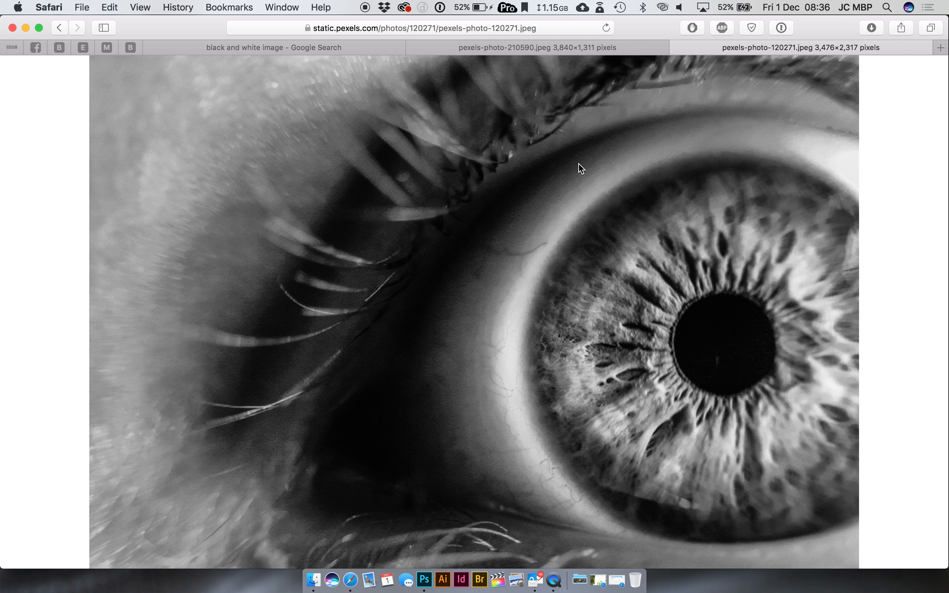
Step: Save the eye photo to Downloads and open pexels-photo-120271.jpeg in Photoshop
right_click(577, 165)
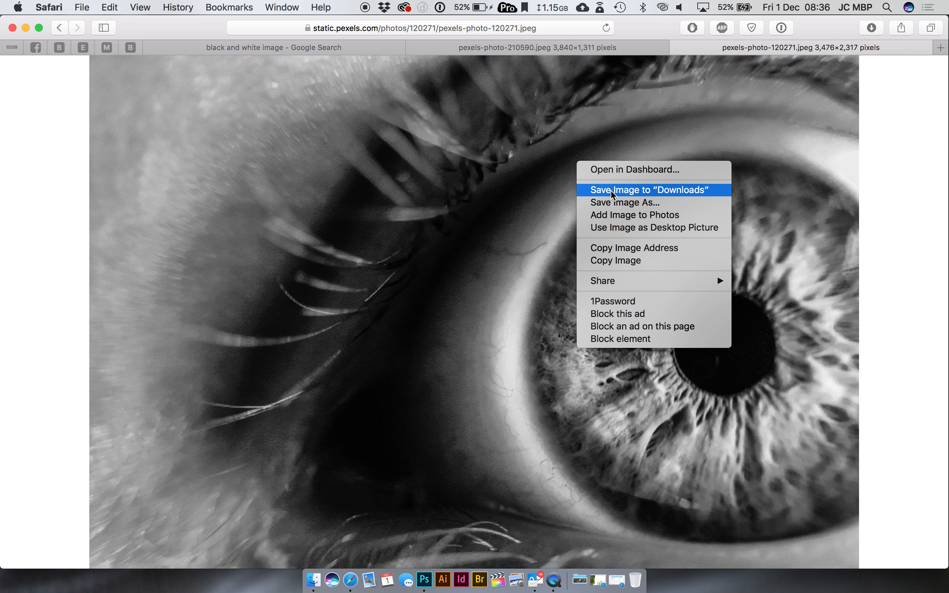
left_click(600, 192)
left_click(581, 576)
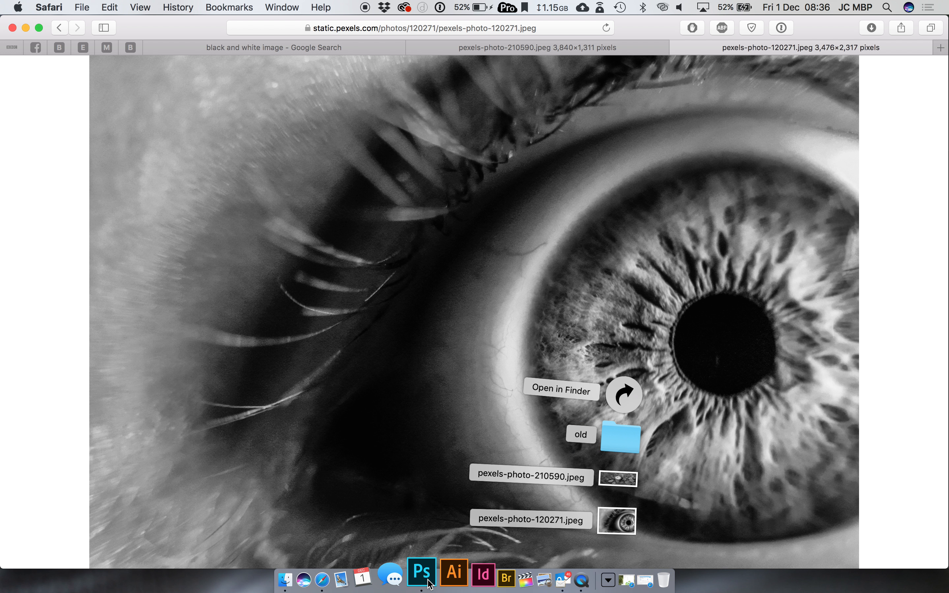
left_click(428, 357)
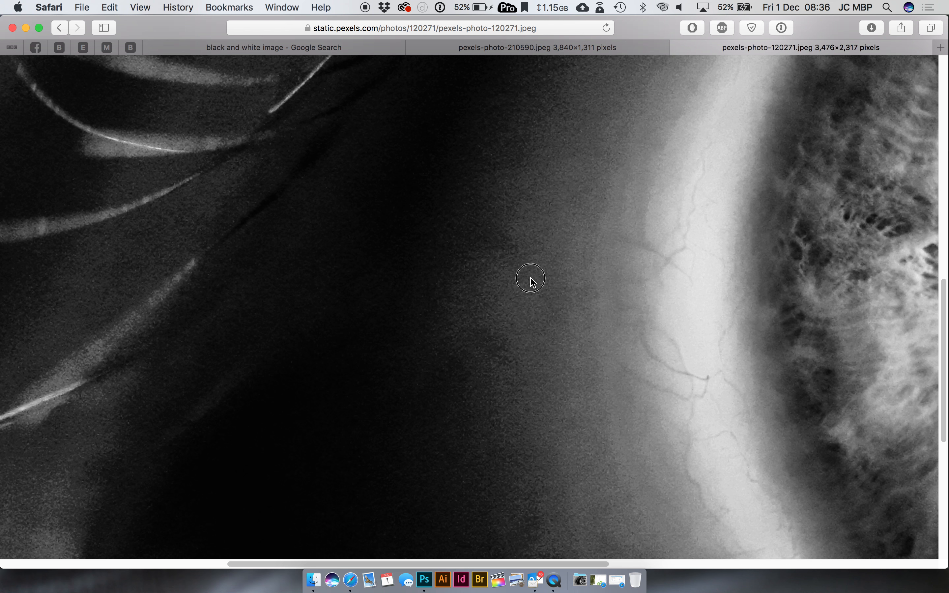
left_click(426, 573)
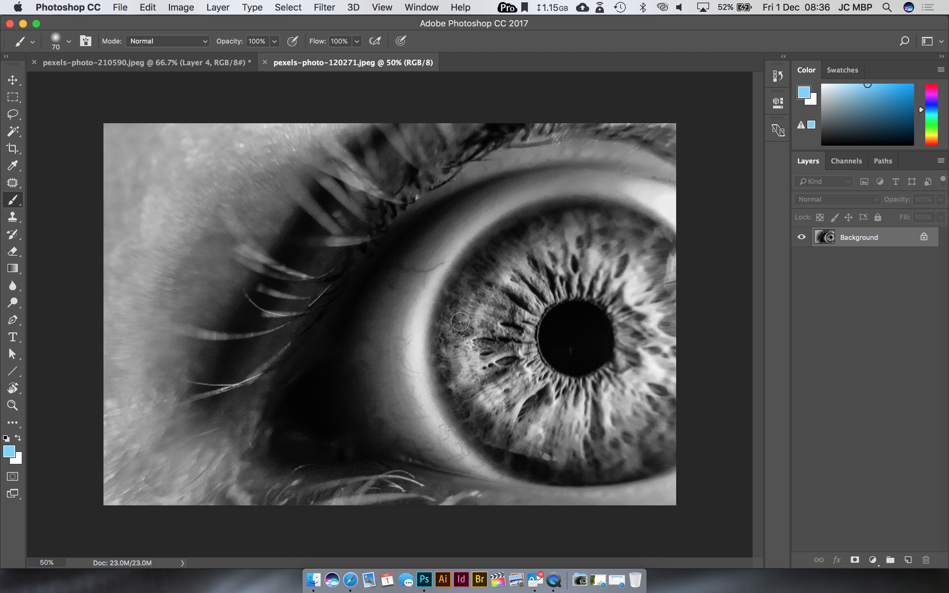
Step: Create a new layer and paint green (#37ba40) over the iris's upper-left part beside the pupil with a soft 102 px brush
left_click(910, 560)
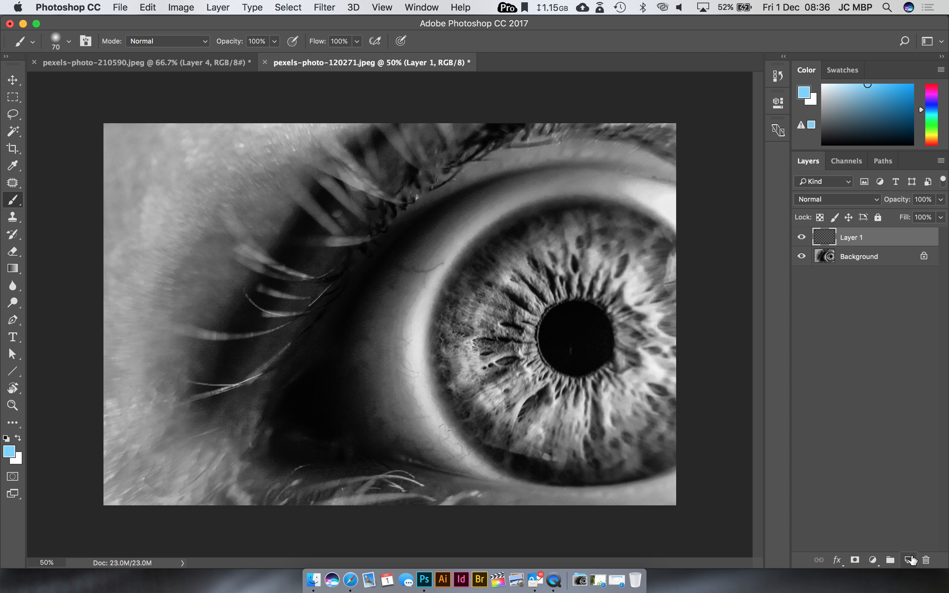
left_click(15, 449)
left_click(680, 191)
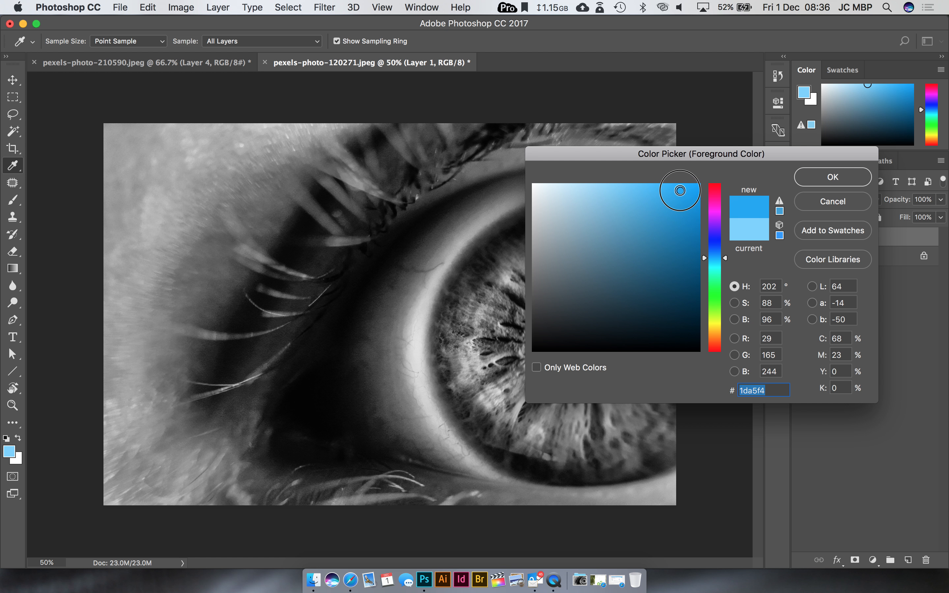
left_click_drag(712, 288, 712, 294)
left_click_drag(681, 235, 641, 232)
left_click(844, 175)
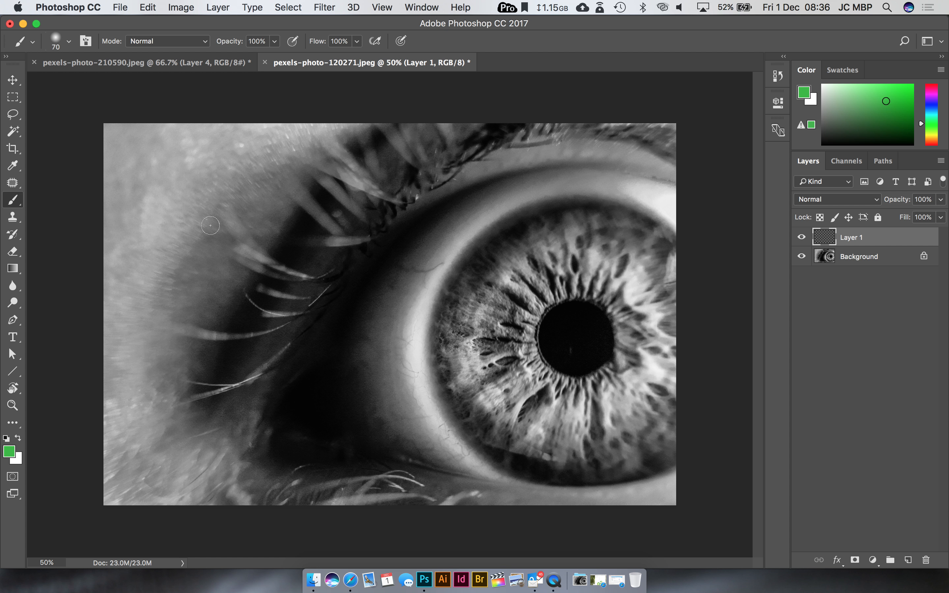
left_click(69, 40)
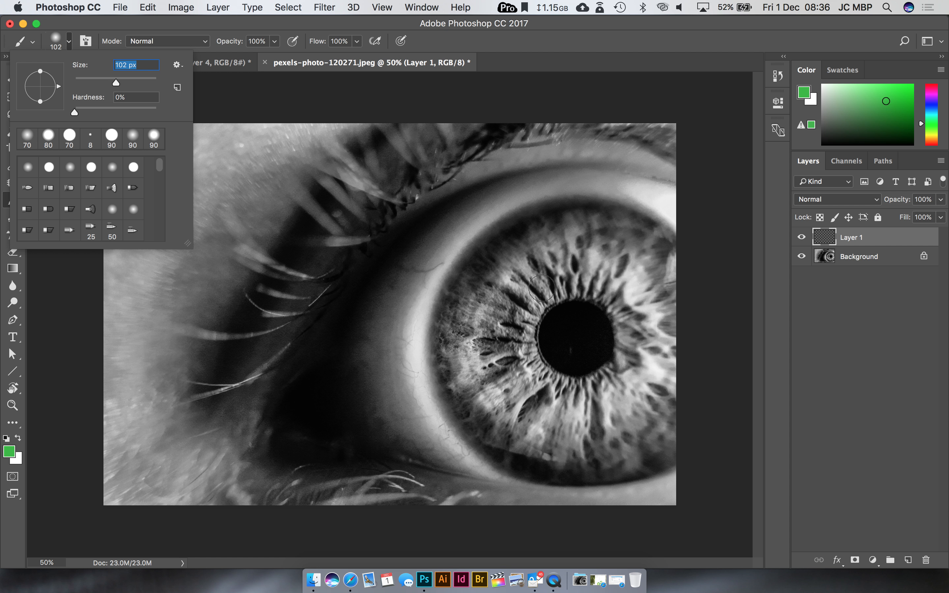
mouse_move(542, 288)
left_mouse_down()
mouse_move(502, 300)
mouse_move(553, 309)
mouse_move(510, 261)
mouse_move(610, 271)
left_mouse_up()
Step: Try the Darken and Color Burn blend modes on the green iris layer and settle on Multiply
left_click(816, 200)
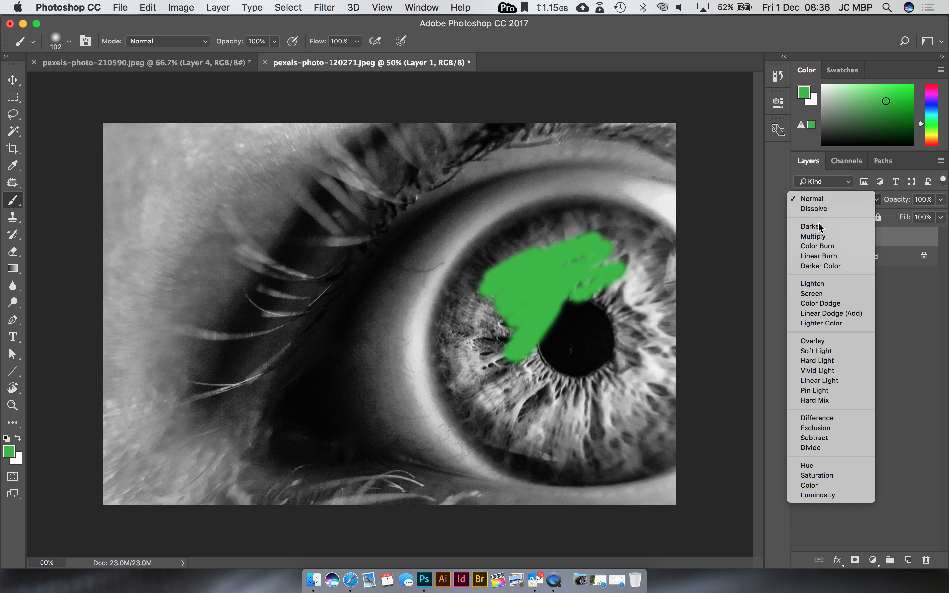
left_click(820, 226)
left_click(826, 201)
left_click(826, 208)
left_click(828, 201)
left_click(829, 206)
left_click(831, 200)
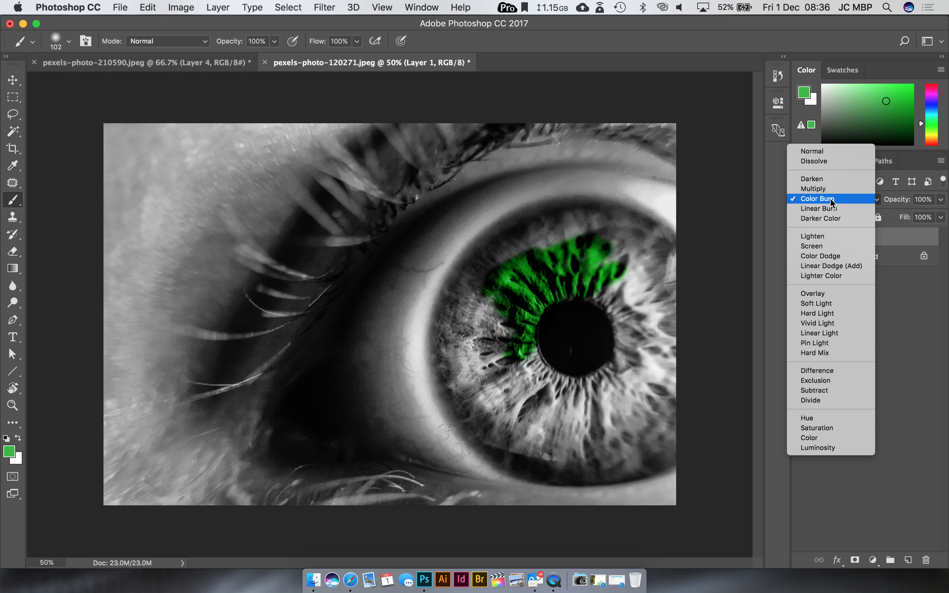
left_click(827, 188)
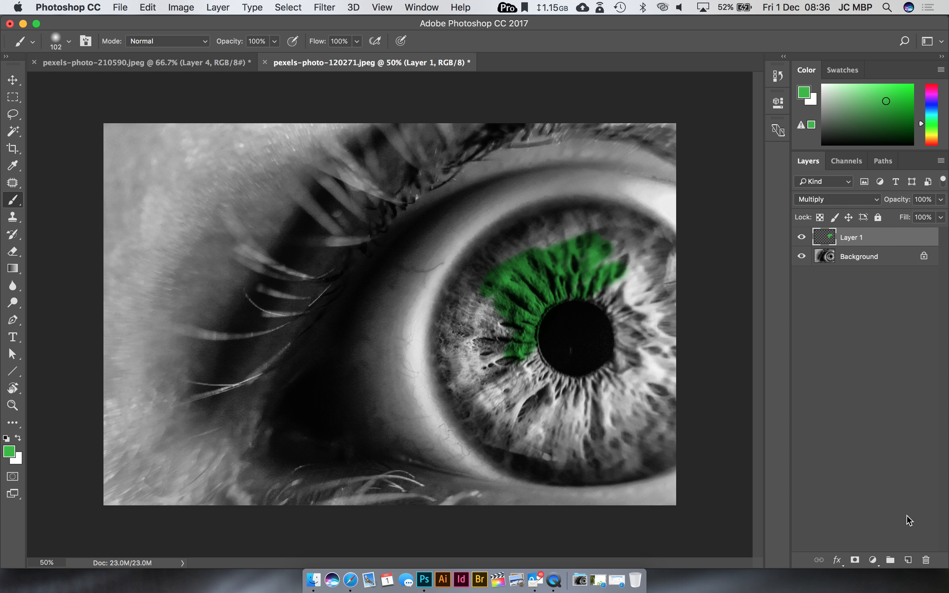
Step: Create another layer and paint an olive-yellow (#b5ba37) band around the iris's outer upper-left area with a soft 178 px brush
left_click(908, 560)
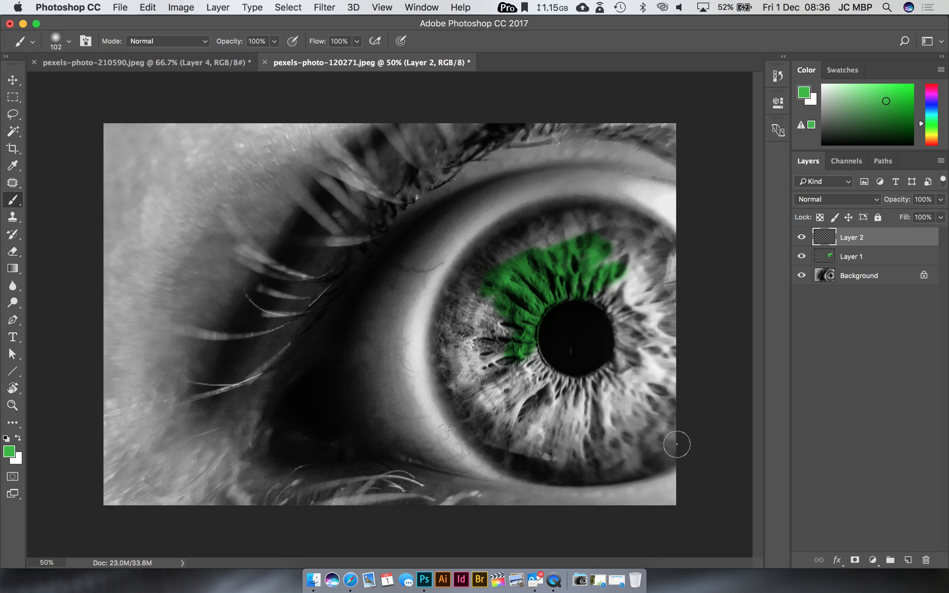
left_click(10, 452)
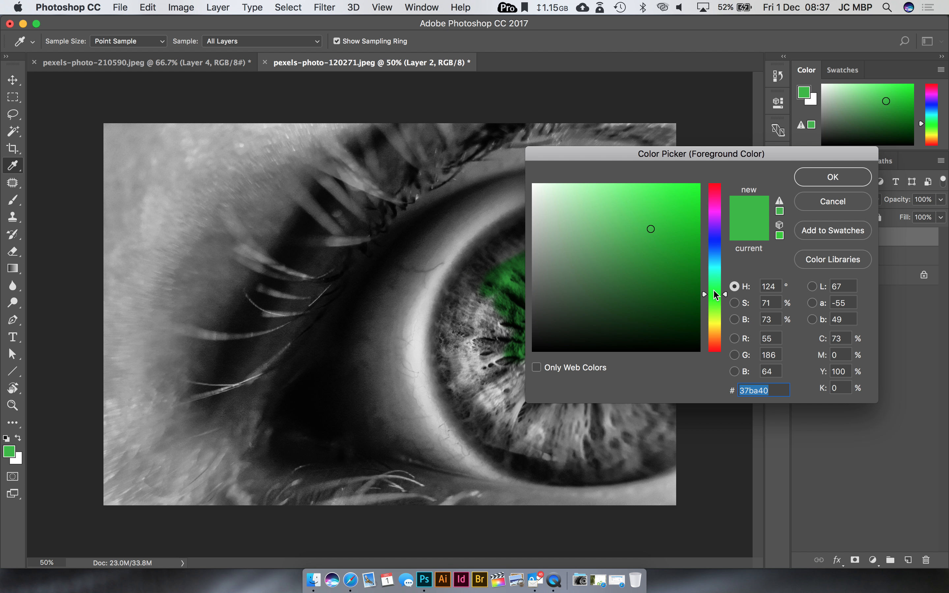
left_click_drag(716, 295, 717, 315)
left_click(714, 321)
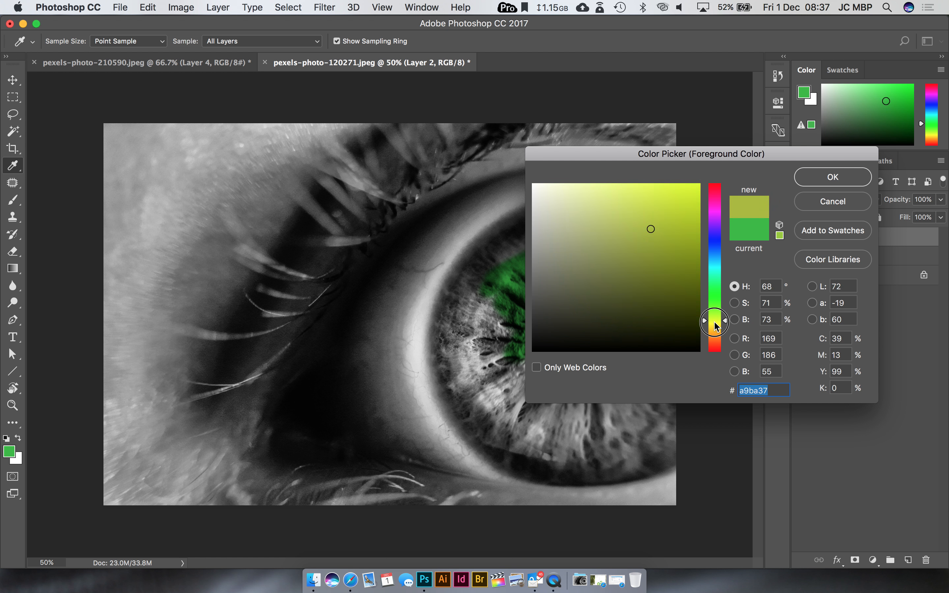
left_click(829, 176)
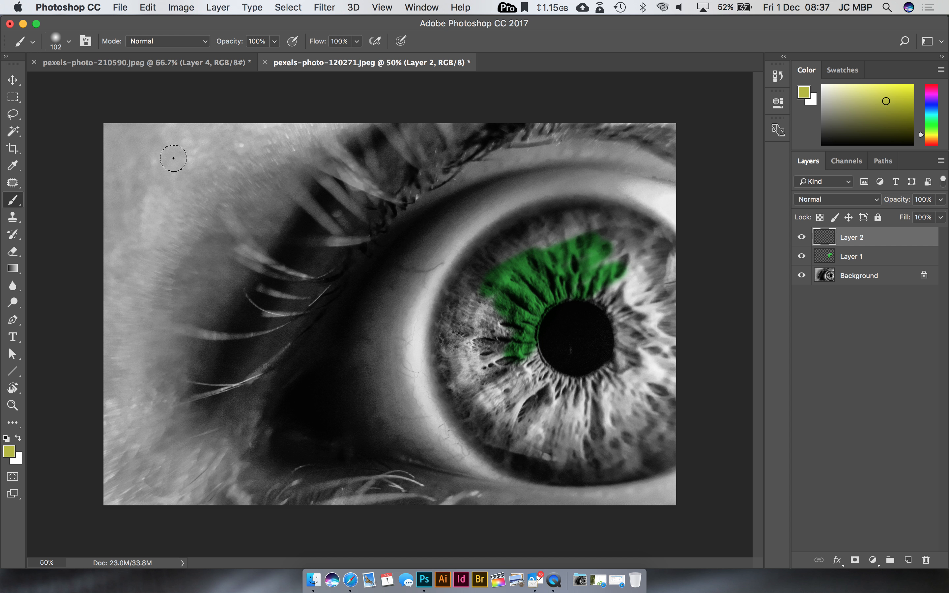
left_click(68, 41)
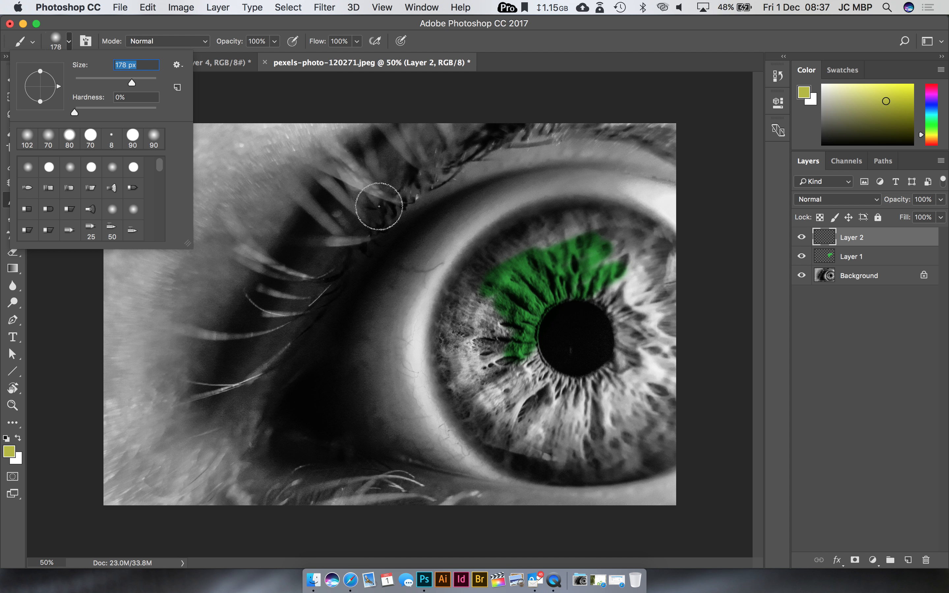
left_click(533, 214)
mouse_move(557, 227)
left_mouse_down()
mouse_move(529, 226)
mouse_move(485, 256)
mouse_move(534, 249)
mouse_move(470, 265)
mouse_move(486, 353)
left_mouse_up()
Step: Try 61% opacity on the yellow layer, set its blend mode to Multiply, and restore the opacity to 100%
left_click(941, 200)
left_click_drag(916, 217, 912, 222)
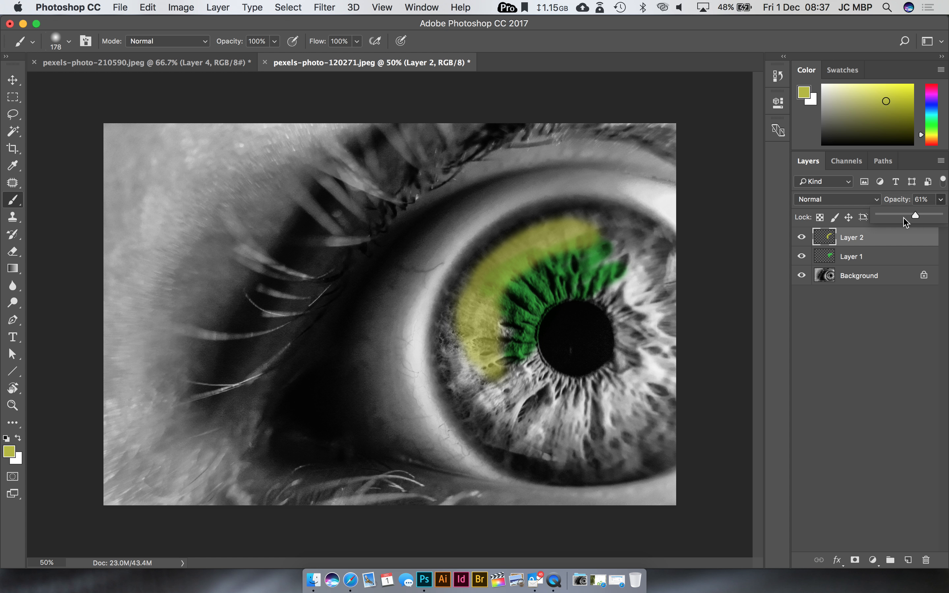
left_click(830, 200)
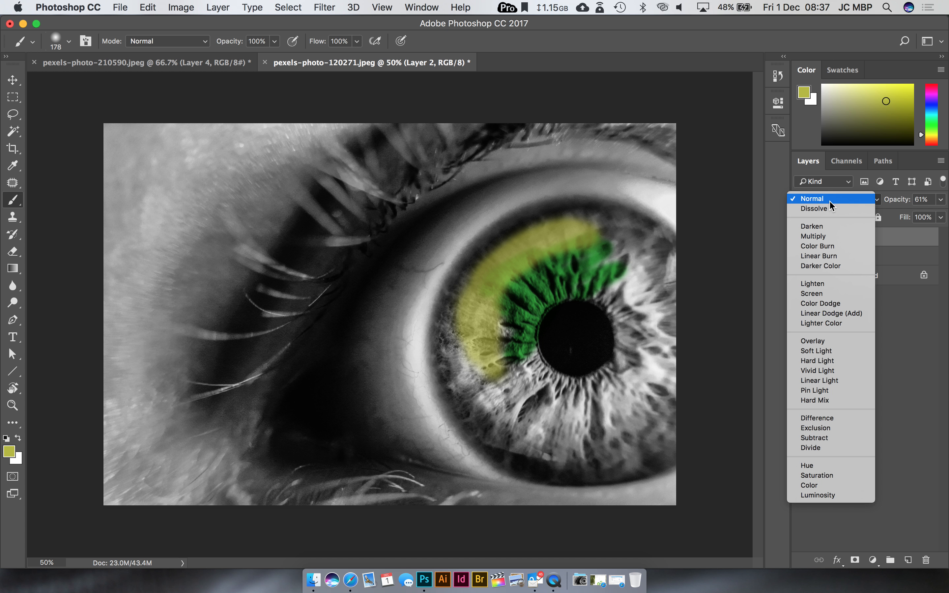
left_click(831, 238)
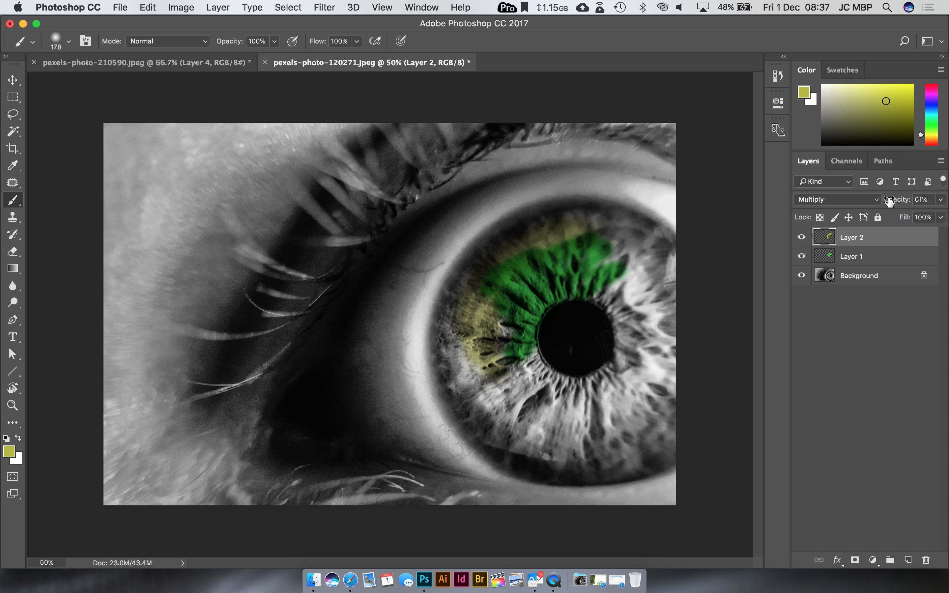
left_click(942, 200)
left_click_drag(915, 216, 946, 220)
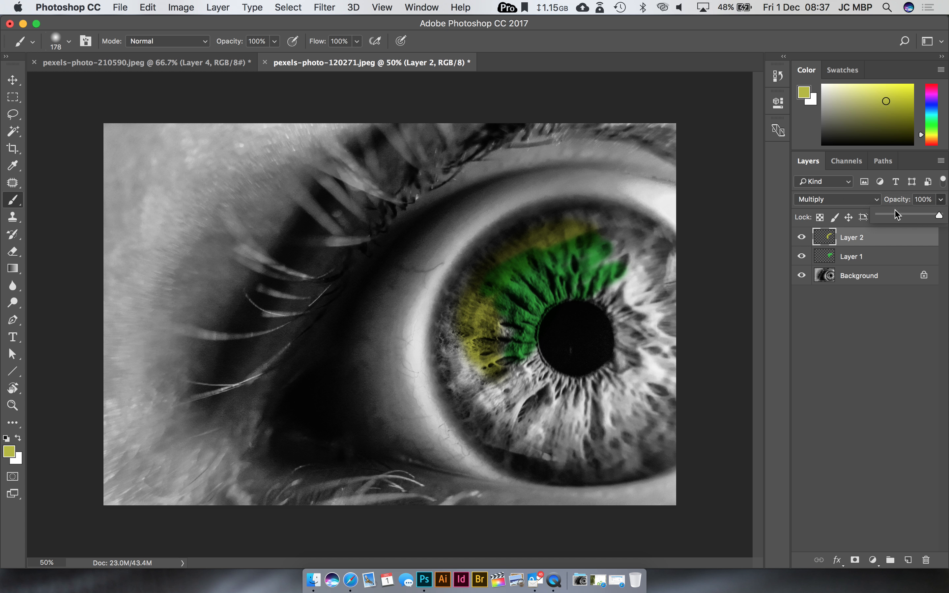
Step: Choose a bright magenta foreground colour and paint over the upper-left section of the yellow band on the same layer
left_click(8, 451)
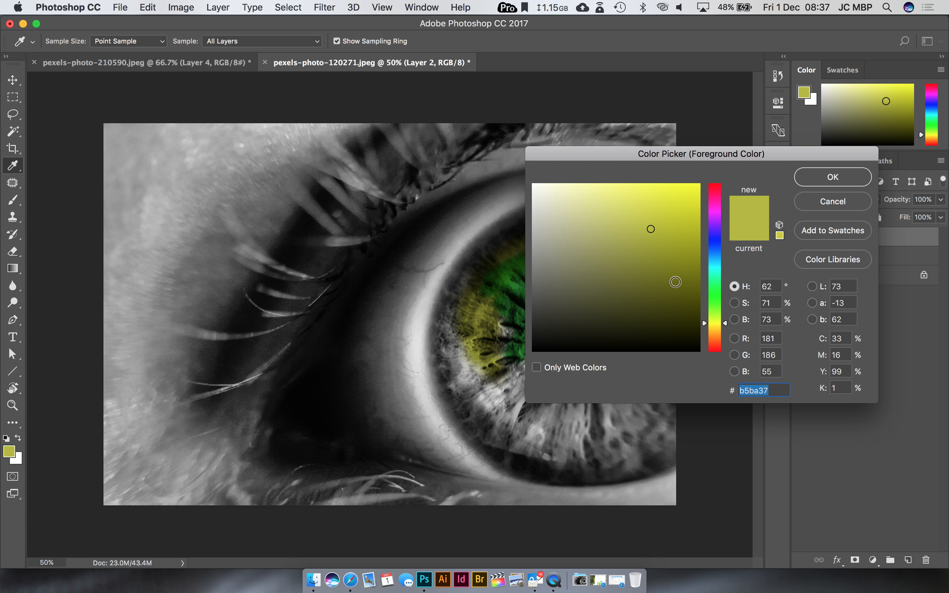
left_click_drag(713, 221, 714, 208)
left_click_drag(674, 208, 685, 192)
left_click(796, 183)
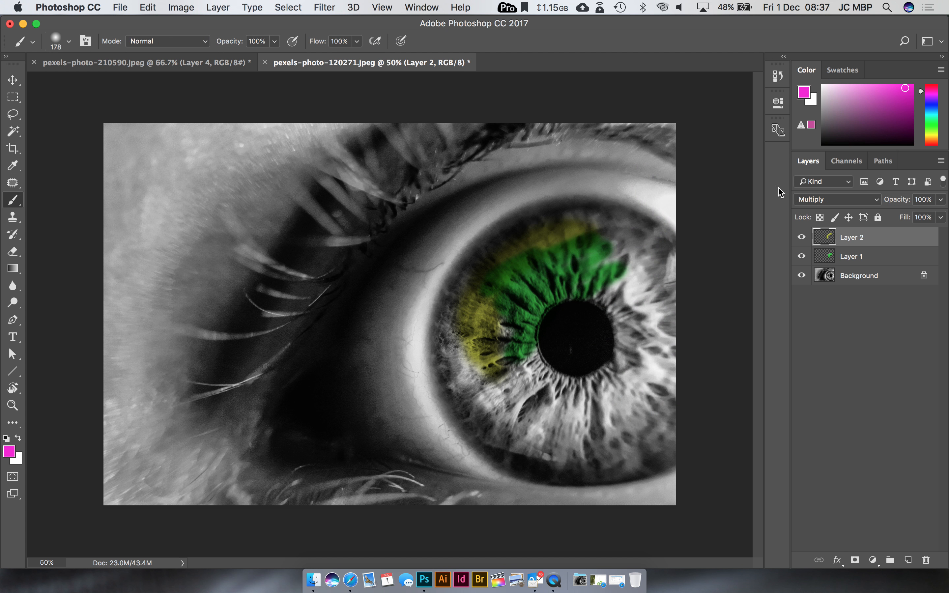
mouse_move(547, 223)
left_mouse_down()
mouse_move(492, 250)
mouse_move(471, 307)
left_mouse_up()
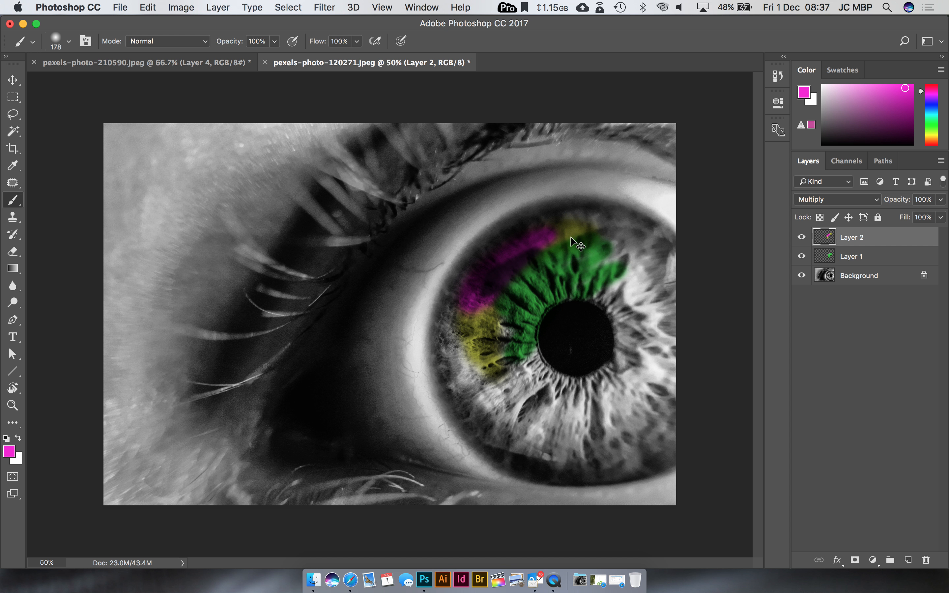
Step: Examine the painted iris up close and compare it with the yellow and magenta layer hidden and shown
key("super+plus")
key("super+plus")
left_click_drag(640, 221, 435, 272)
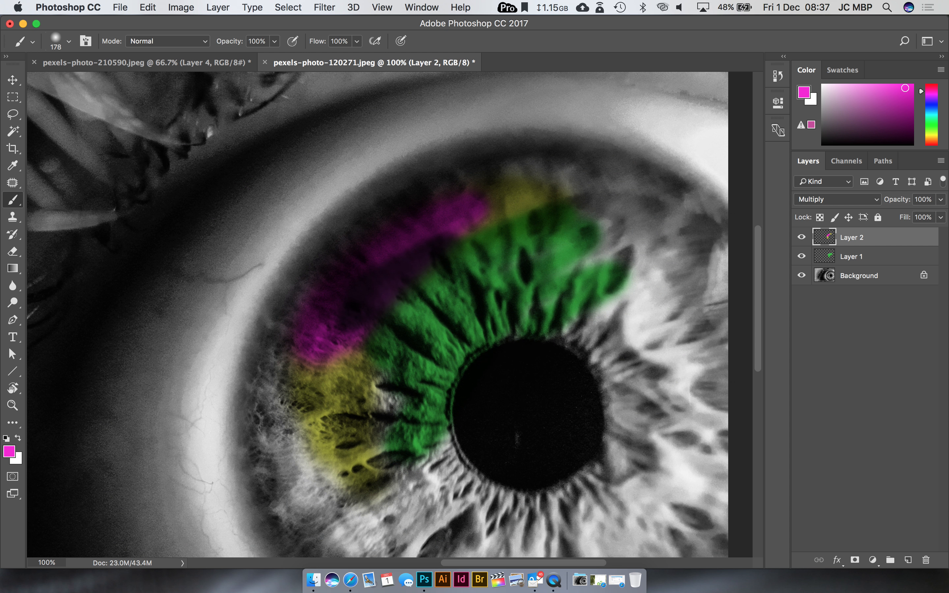
left_click(802, 238)
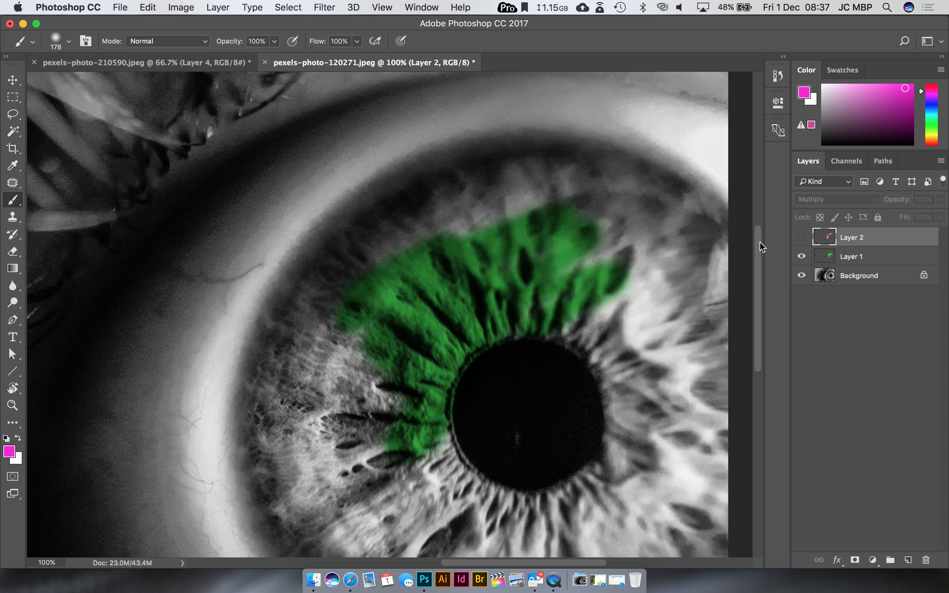
left_click(802, 238)
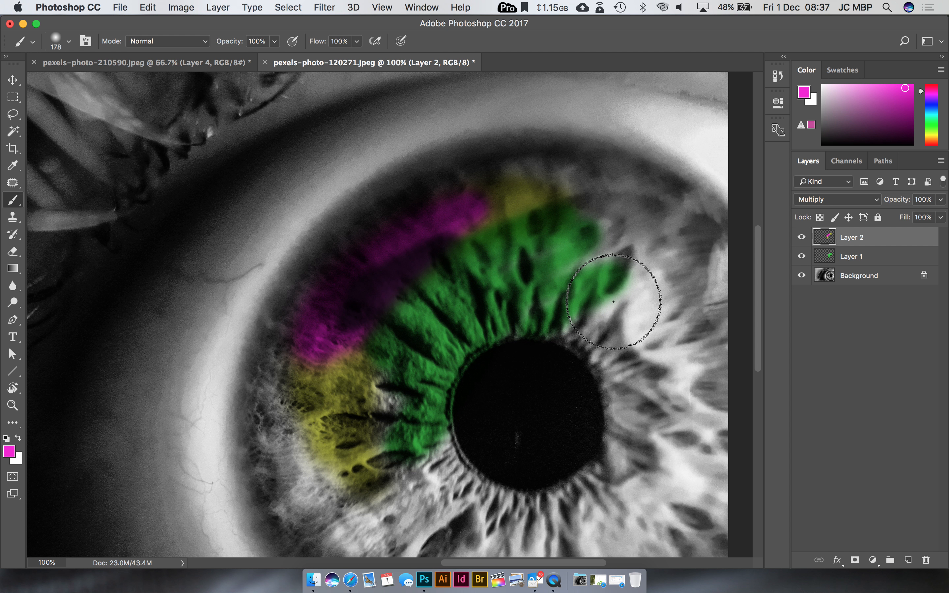
Step: Switch to Safari, where the downloaded eye photo is open
key("super+Tab")
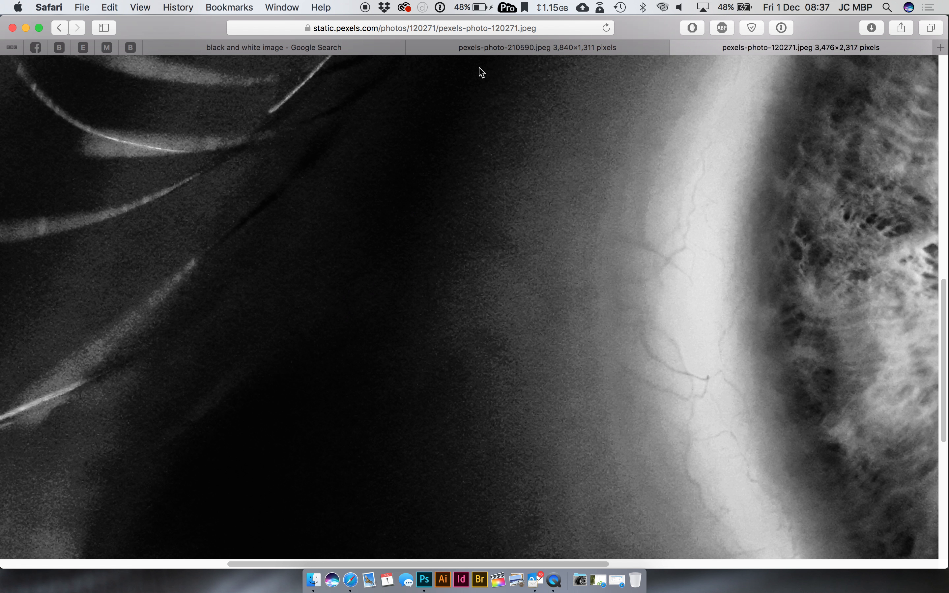